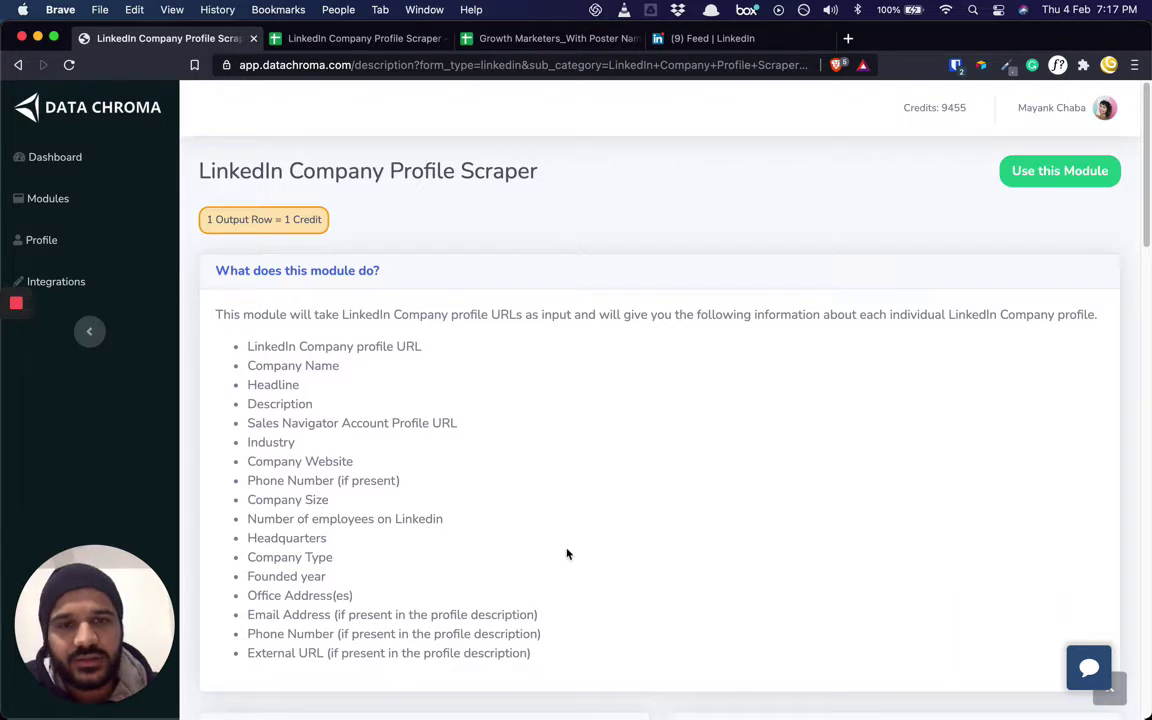
# - Review the LinkedIn Company Profile Scraper's inputs and output fields, and open the module's configuration form
pyautogui.scroll(-5, 629, 347)
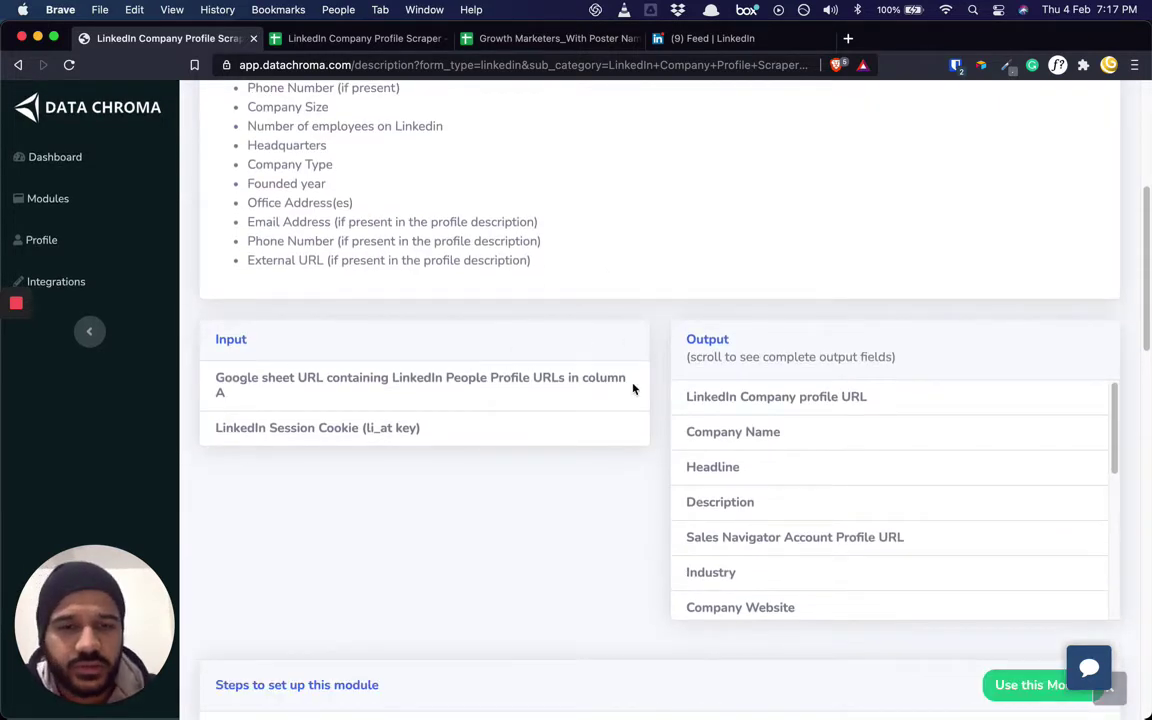
pyautogui.scroll(3, 386, 362)
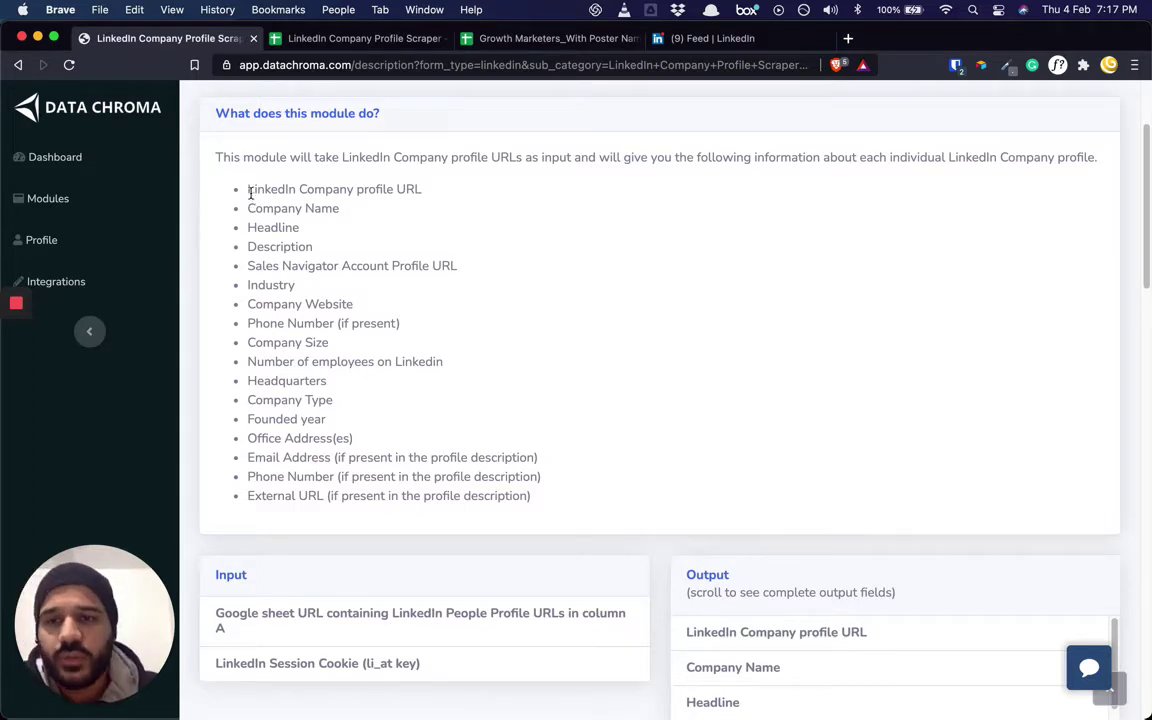
pyautogui.moveTo(246, 188); pyautogui.dragTo(561, 494)
pyautogui.click(568, 490)
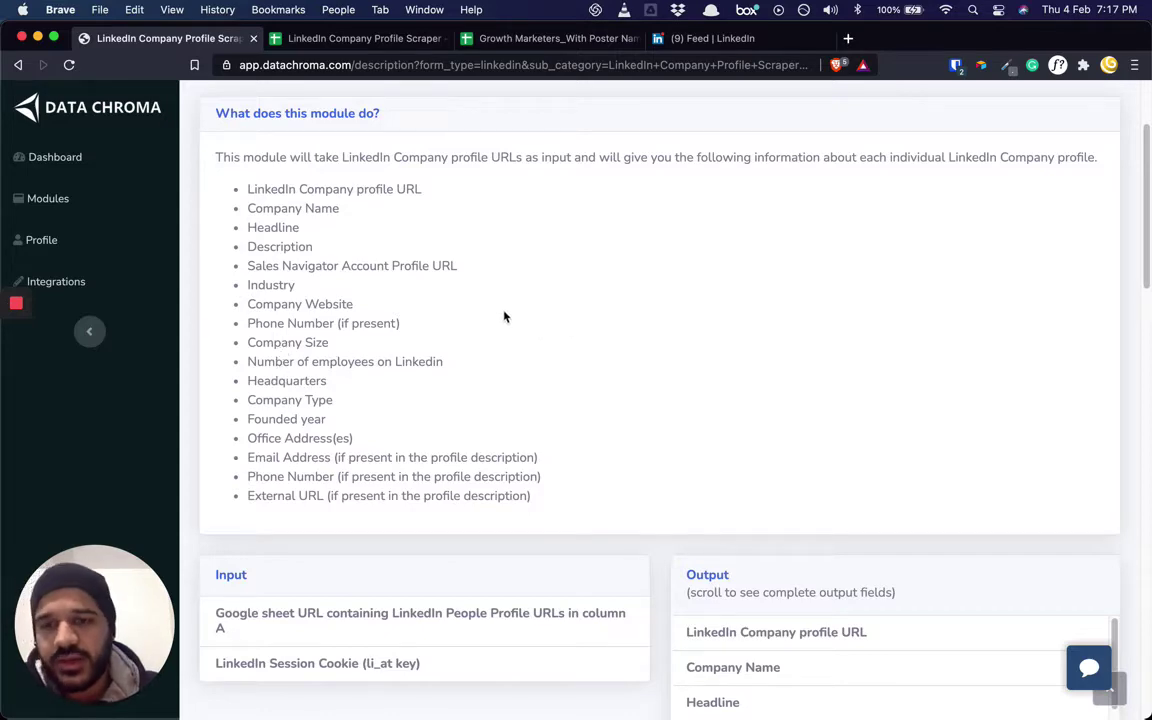
pyautogui.scroll(-6, 620, 263)
pyautogui.scroll(7, 620, 263)
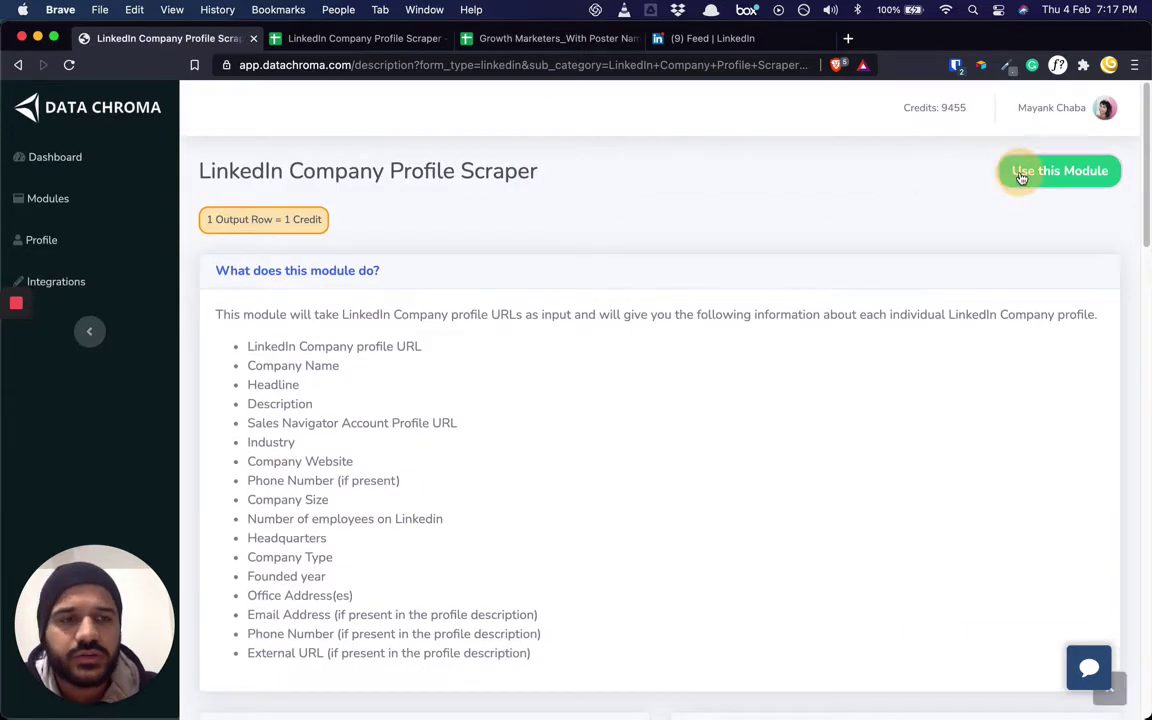
pyautogui.click(1019, 177)
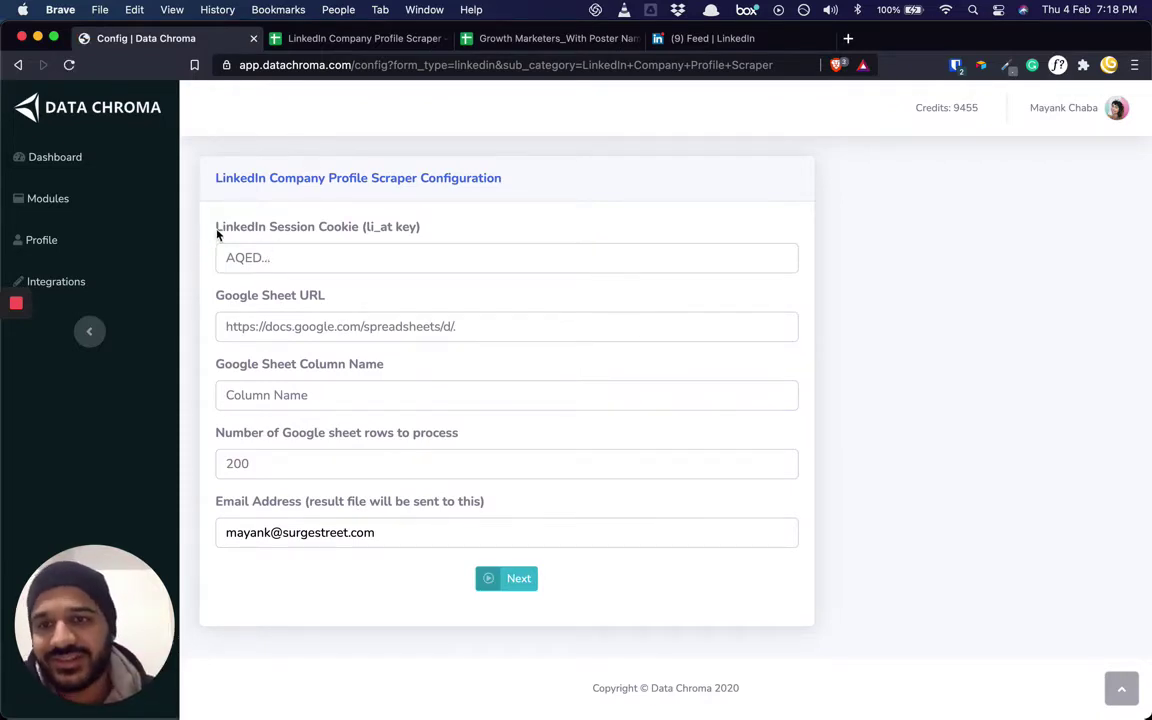
pyautogui.click(722, 40)
pyautogui.click(827, 38)
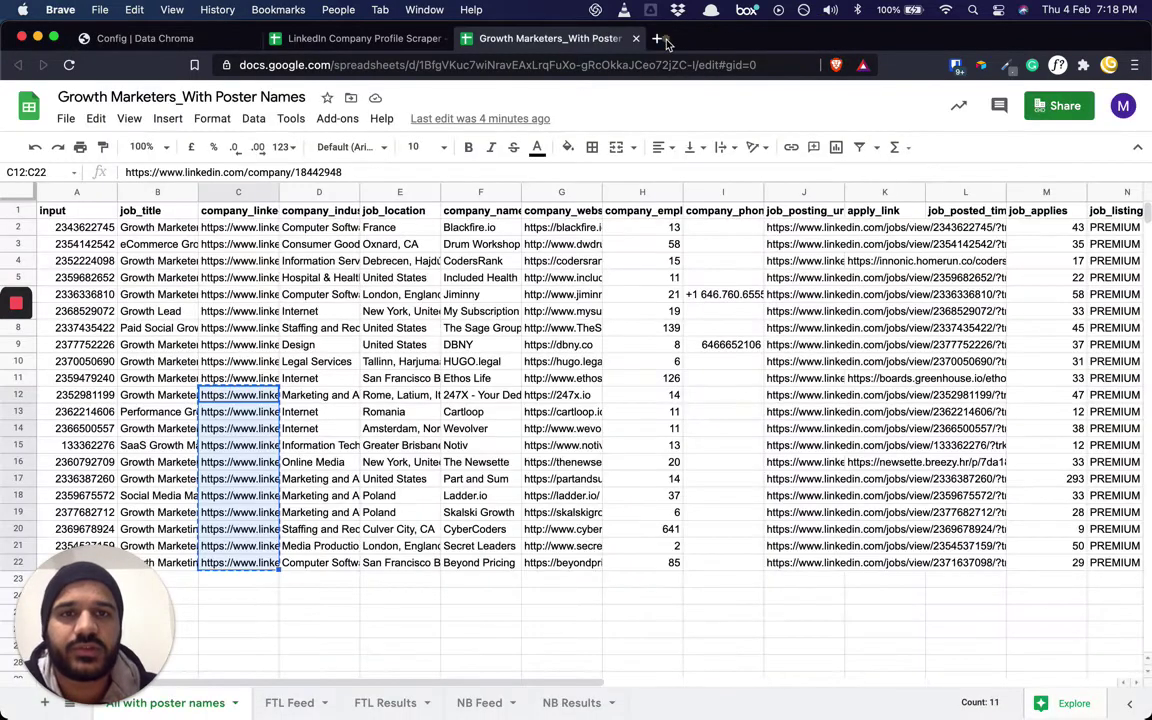
pyautogui.click(666, 42)
pyautogui.write('linkedk')
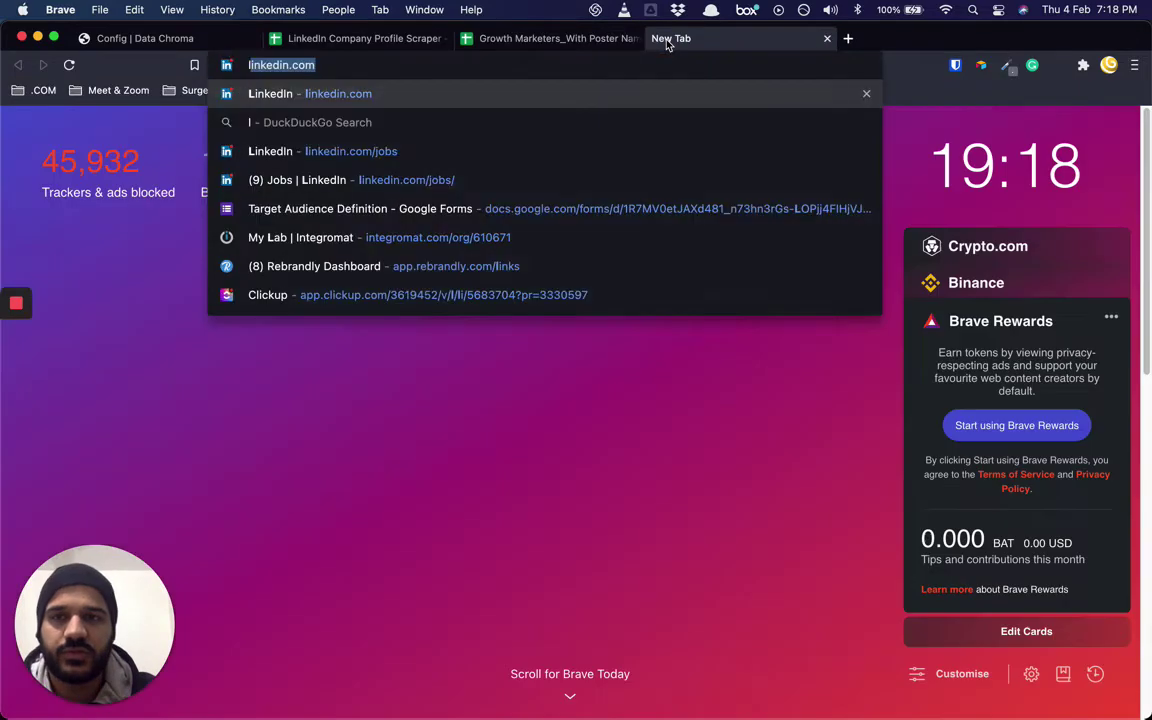
pyautogui.press('Return')
pyautogui.press('super+w')
# - Open the LinkedIn feed in a new browser tab
pyautogui.press('super+t')
pyautogui.write('linekd')
pyautogui.press('BackSpace')
pyautogui.press('BackSpace')
pyautogui.press('BackSpace')
pyautogui.write('kedin')
pyautogui.press('Return')
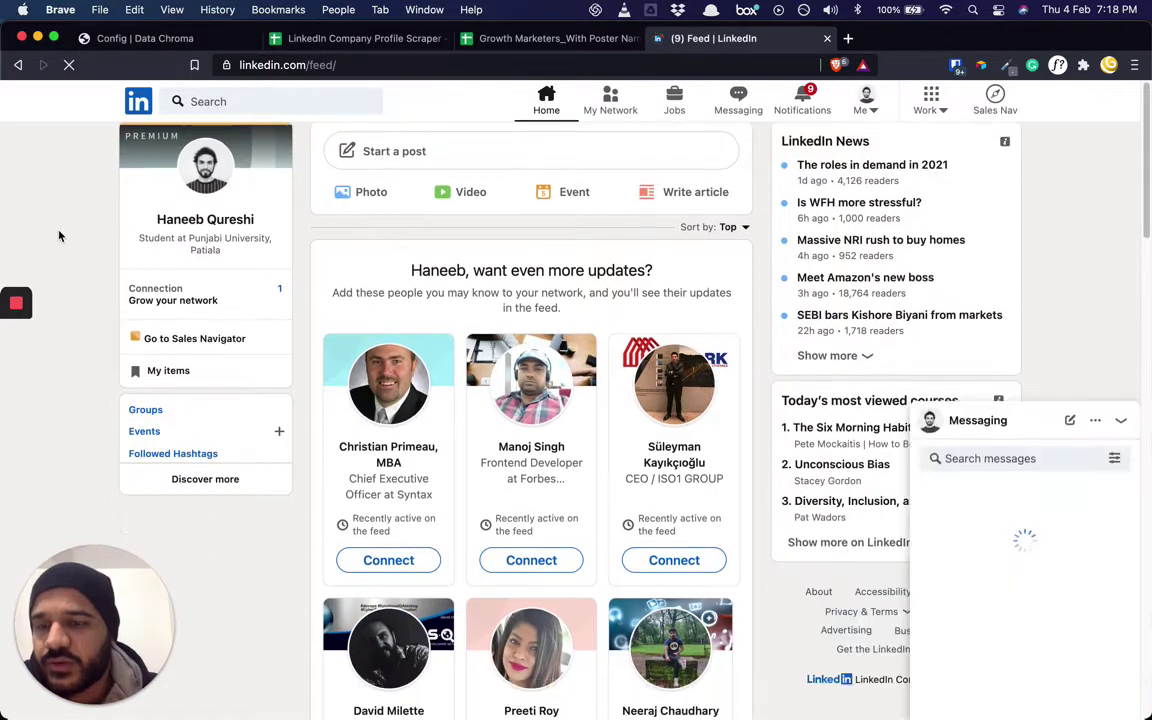
pyautogui.rightClick(58, 229)
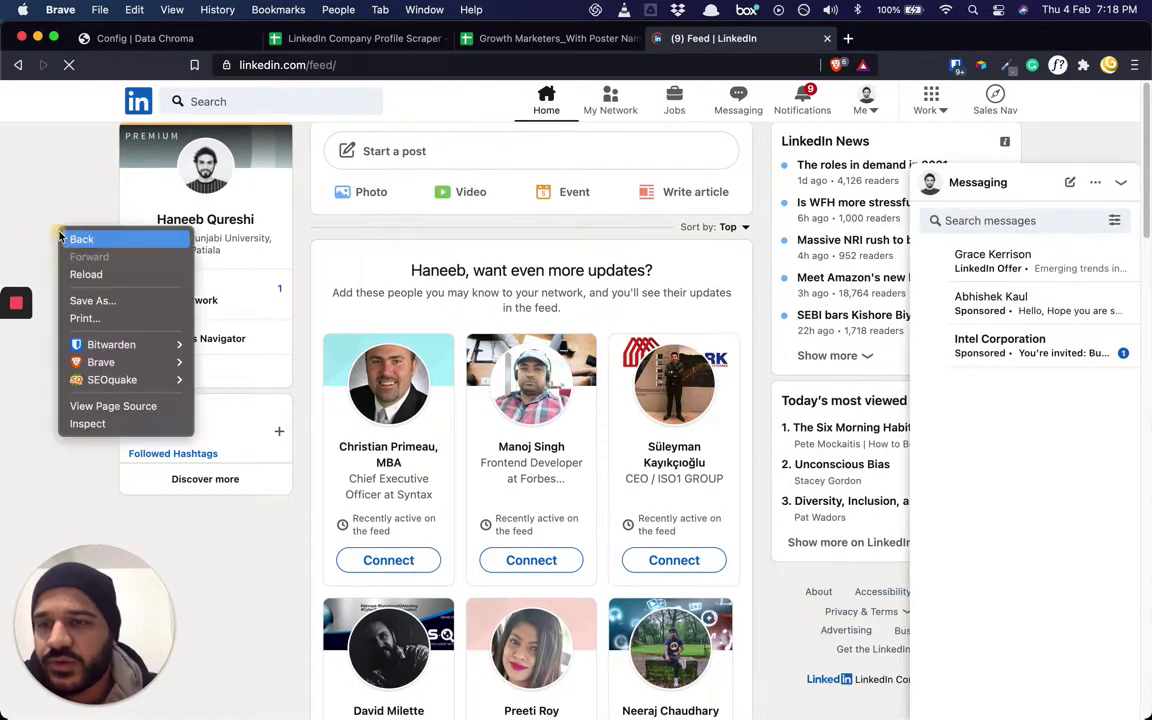
pyautogui.press('Escape')
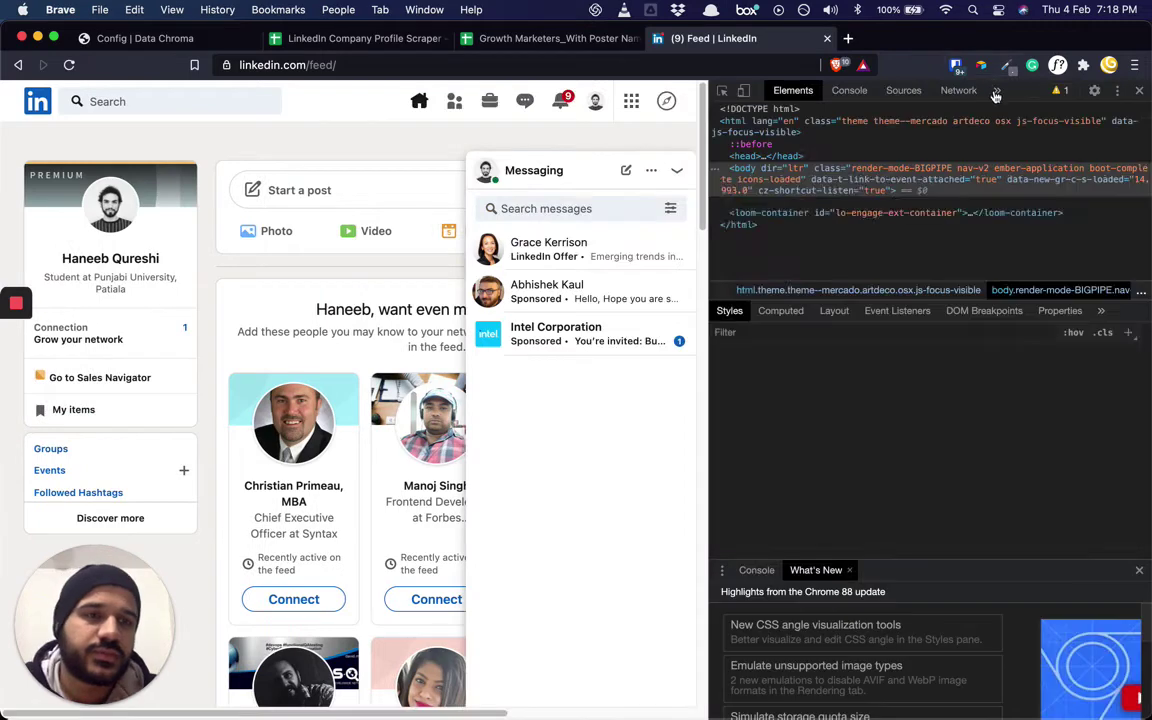
pyautogui.click(997, 90)
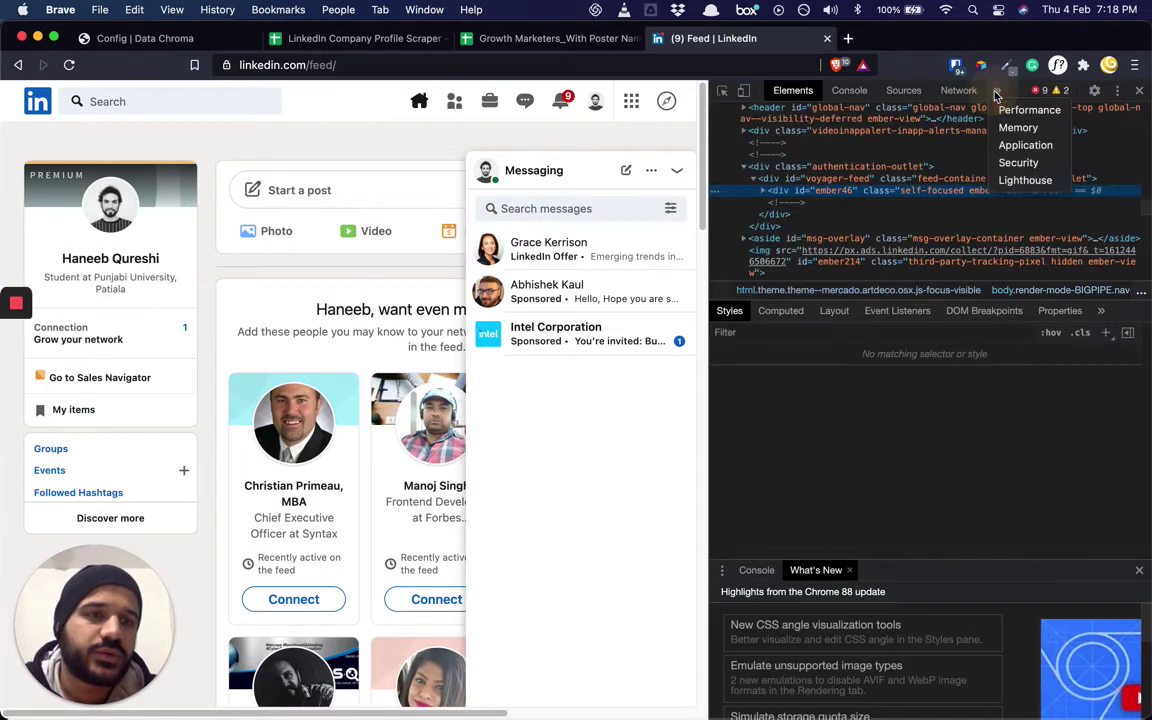
pyautogui.click(1022, 145)
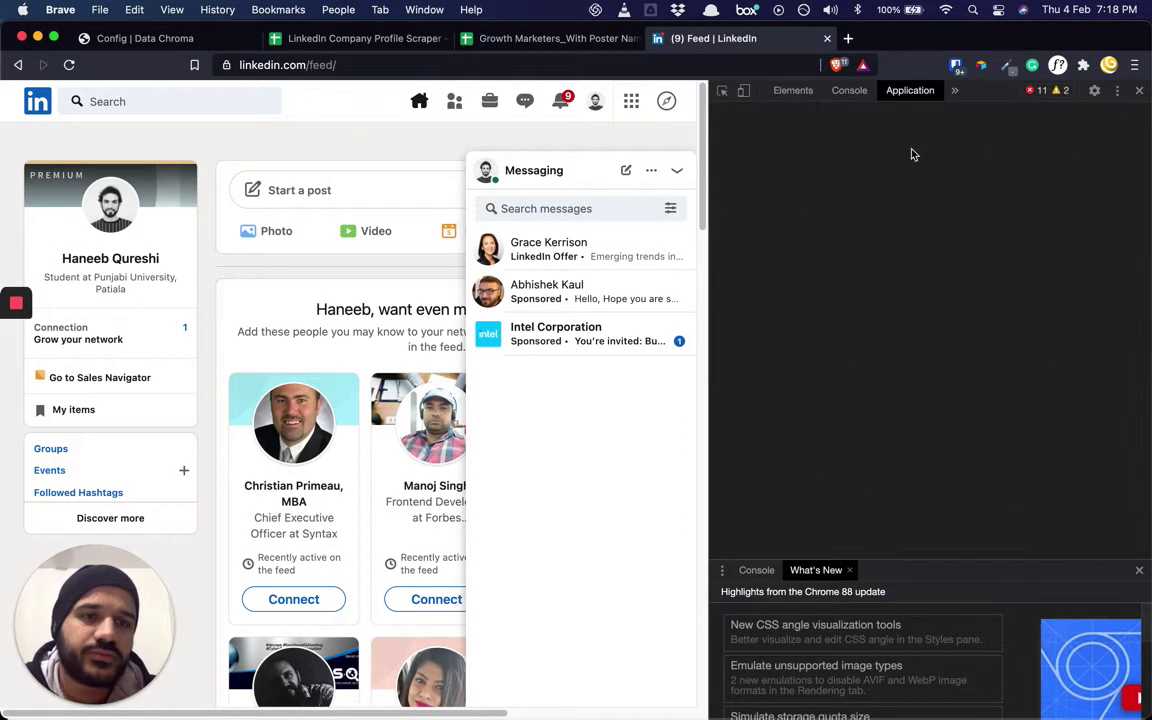
pyautogui.click(762, 280)
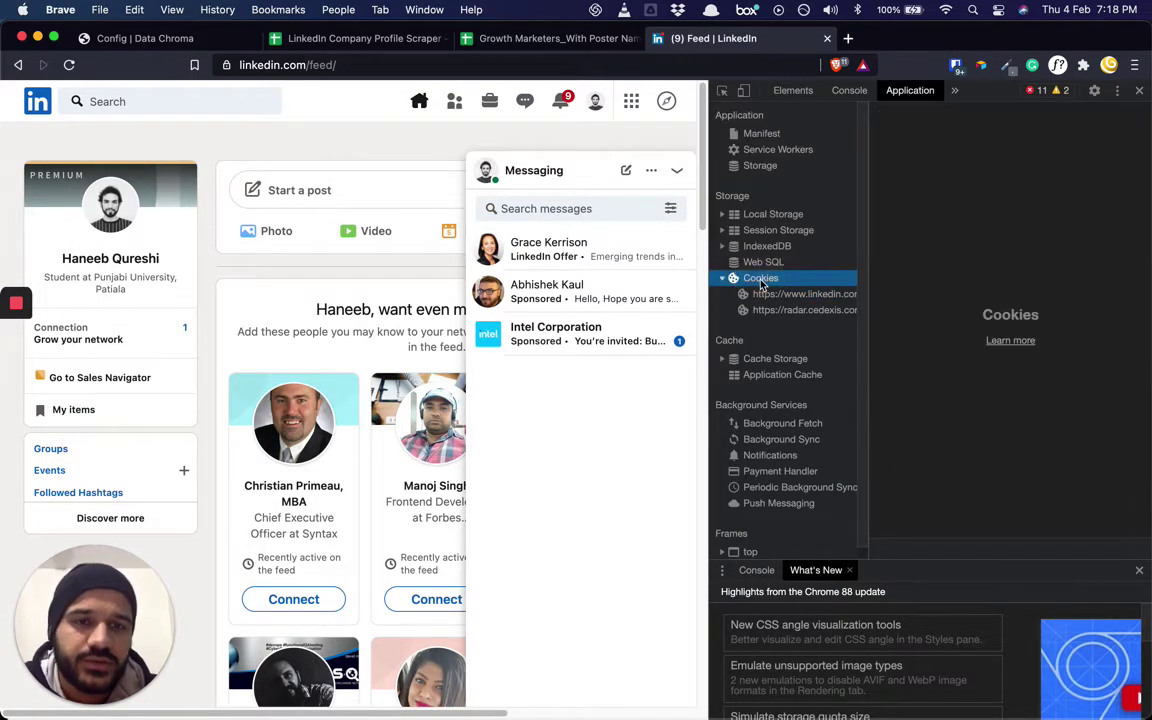
pyautogui.click(790, 294)
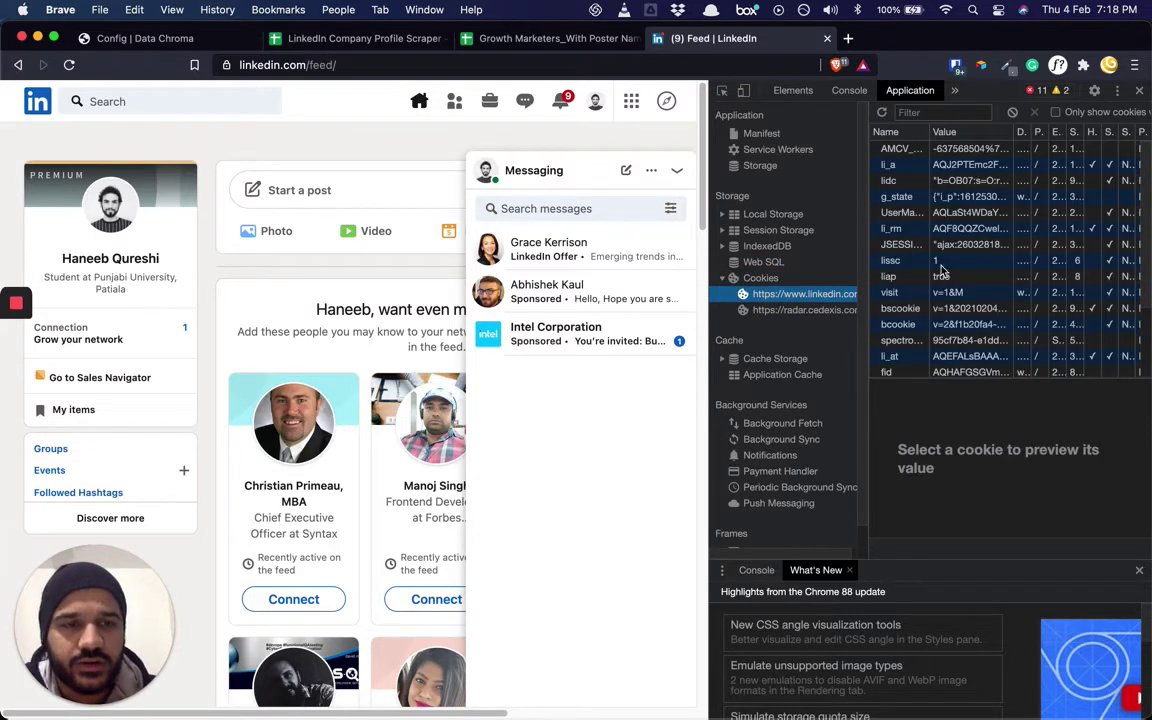
# - Find the li_at cookie and copy its value
pyautogui.scroll(-3, 940, 272)
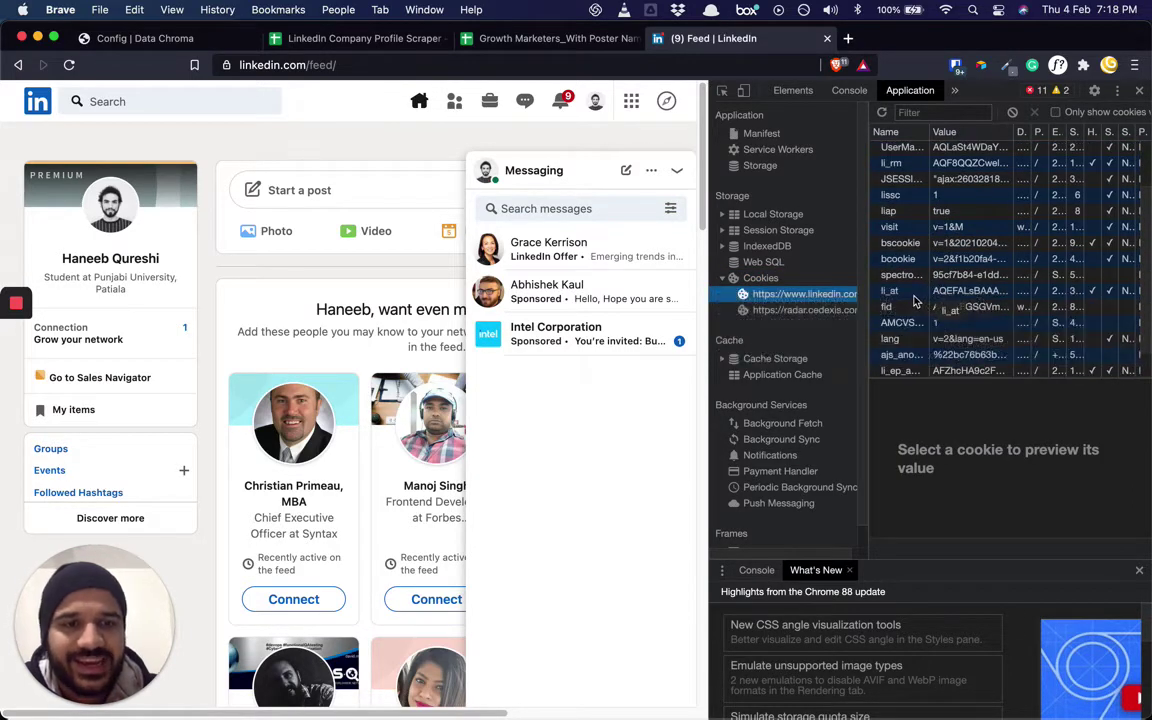
pyautogui.click(945, 291)
pyautogui.doubleClick(952, 292)
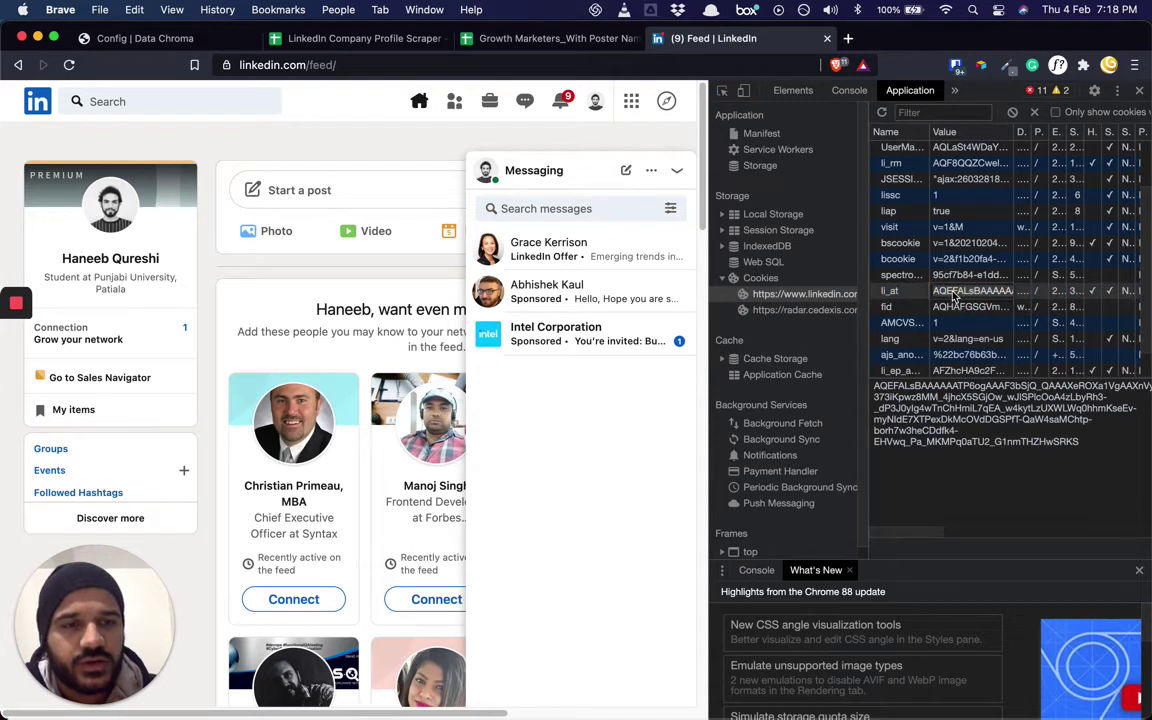
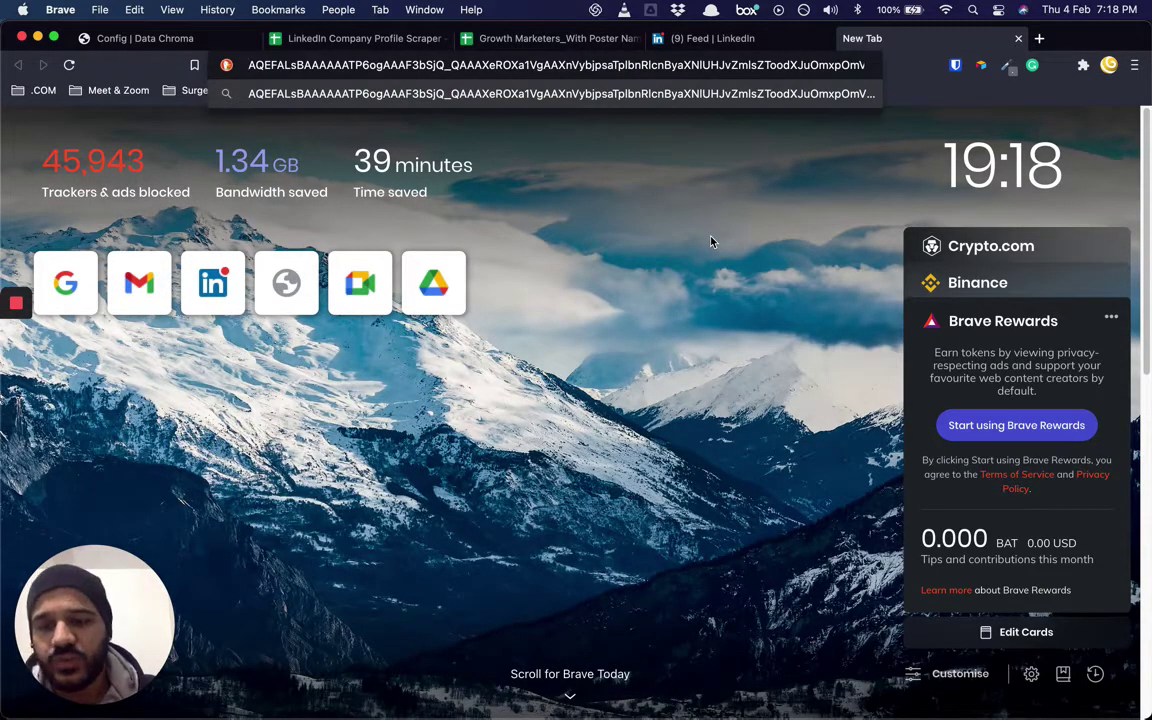
pyautogui.press('super+w')
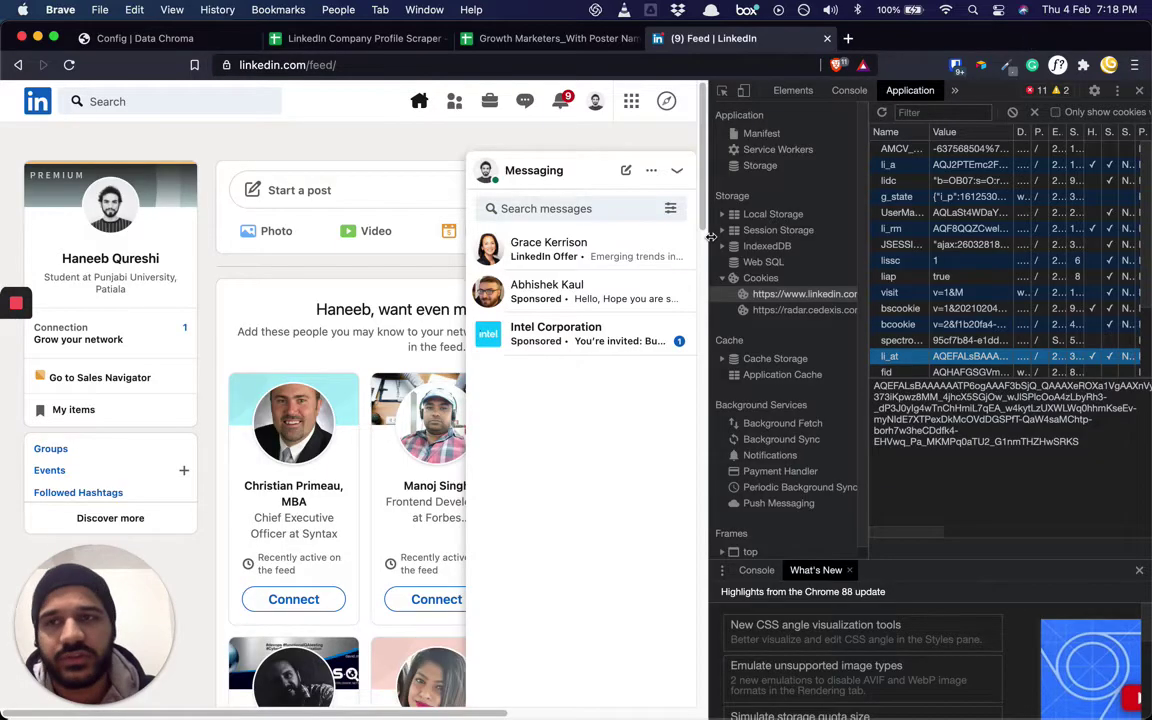
# - Return to the scraper configuration and paste the copied token into the LinkedIn Session Cookie (li_at key) field
pyautogui.press('super+1')
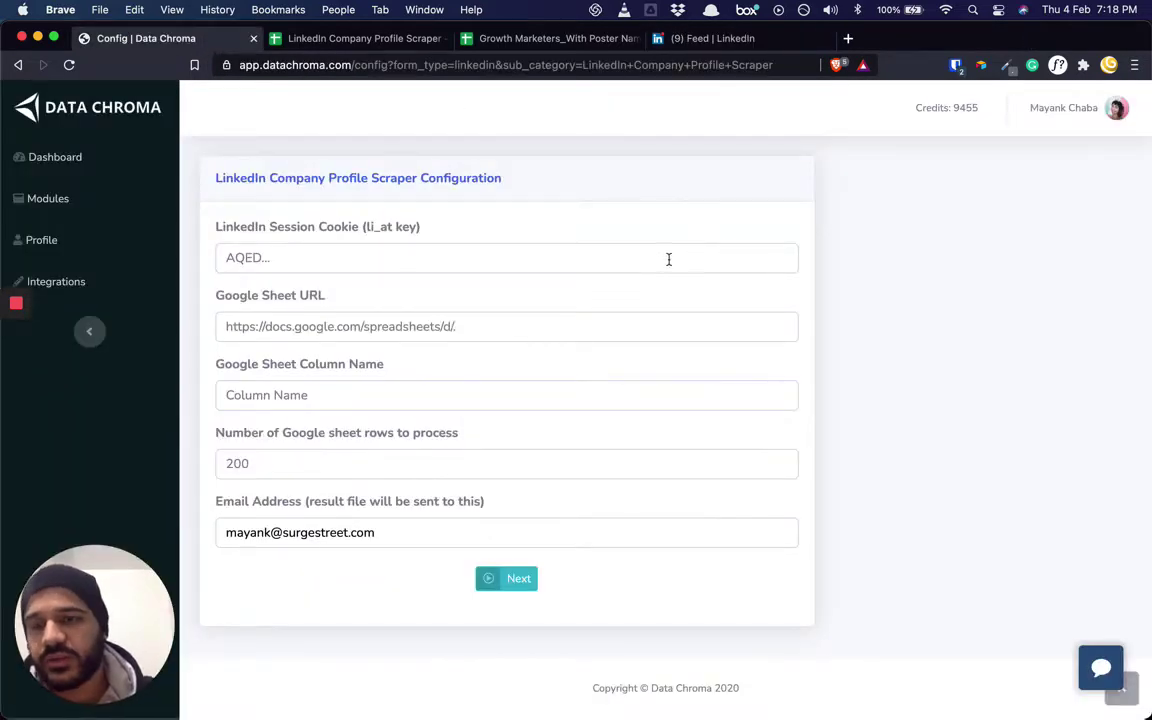
pyautogui.click(345, 258)
pyautogui.press('super+v')
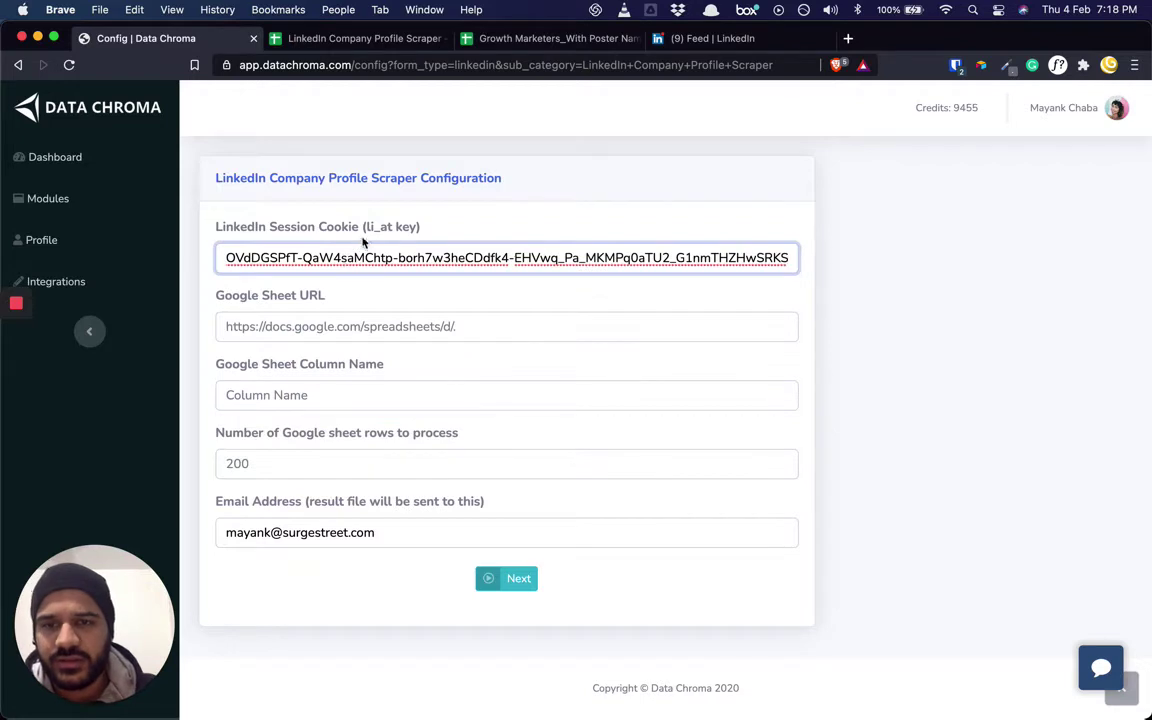
pyautogui.click(368, 224)
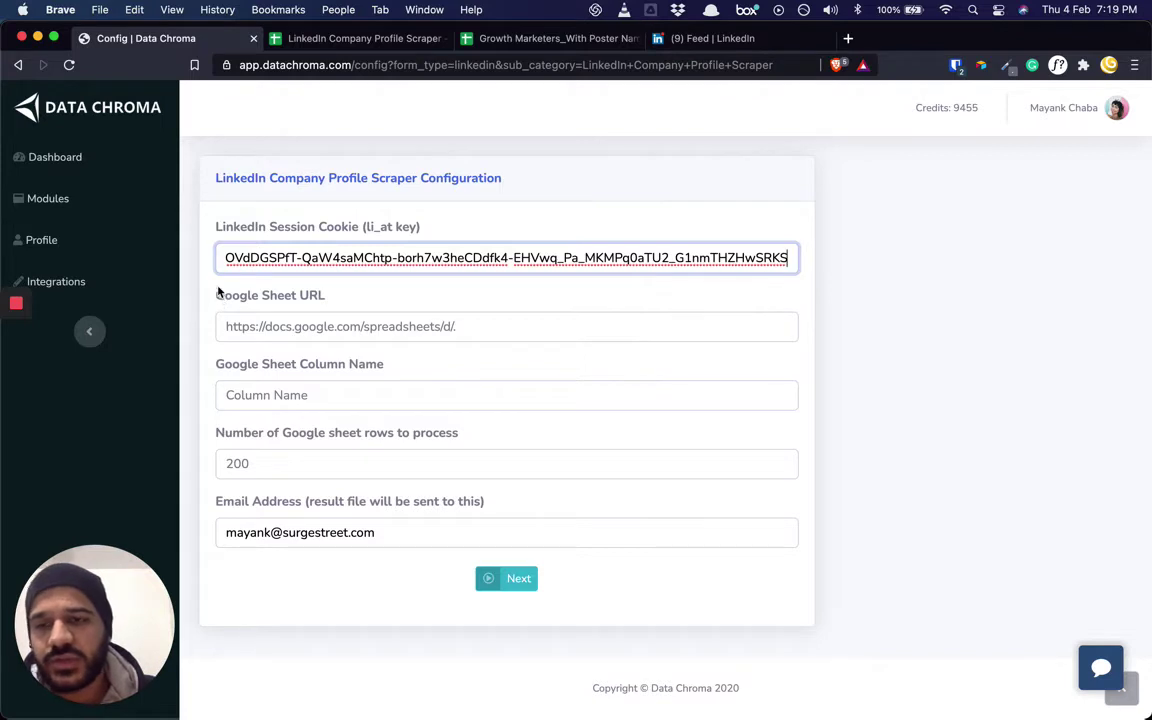
pyautogui.moveTo(220, 295); pyautogui.dragTo(305, 297)
pyautogui.click(346, 295)
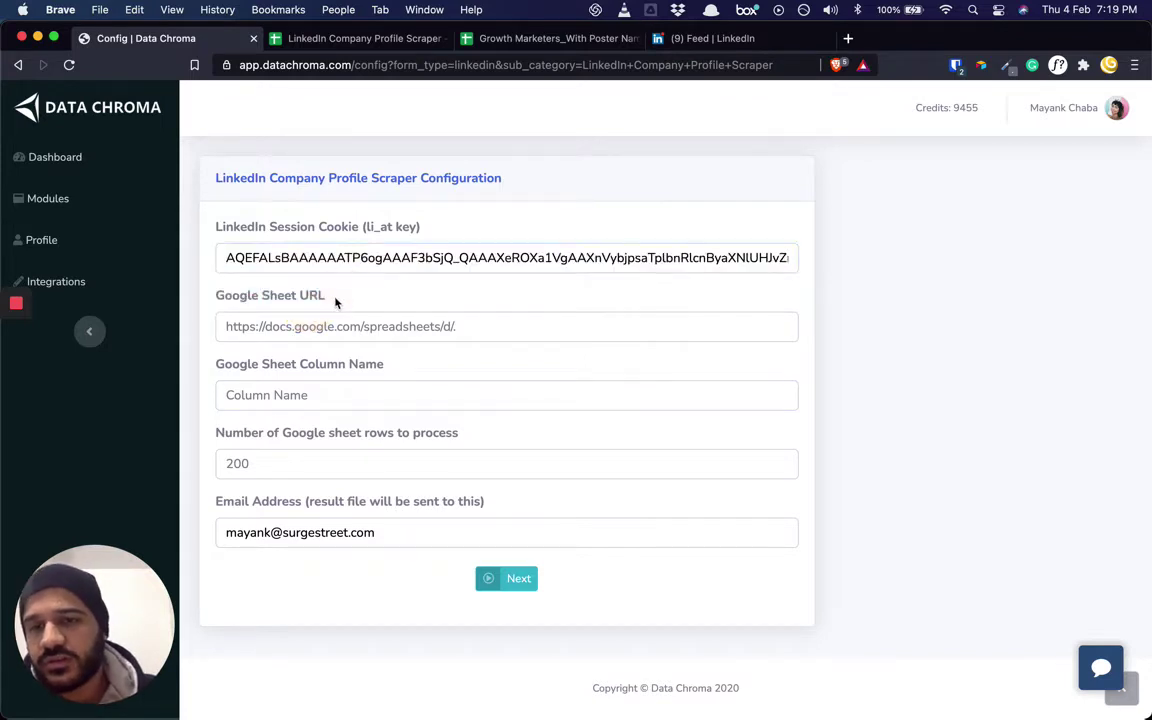
# - Go to the LinkedIn Company Profile Scraper spreadsheet and widen column A to fit the full profile URLs
pyautogui.click(381, 47)
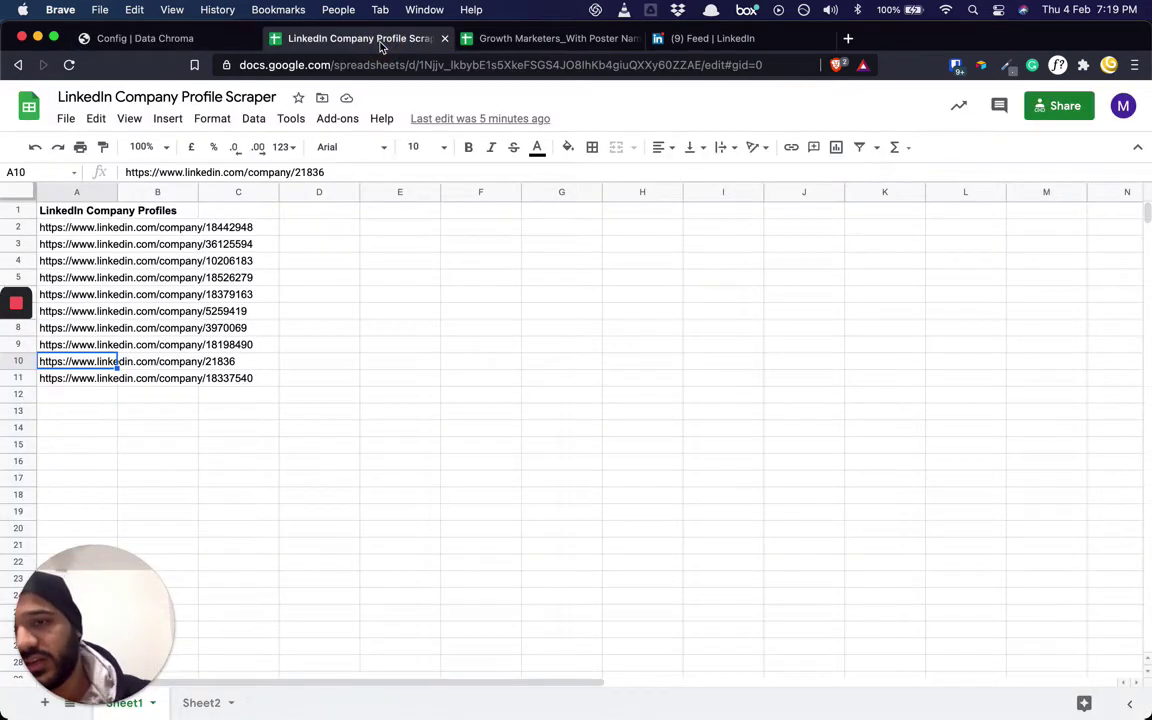
pyautogui.click(118, 95)
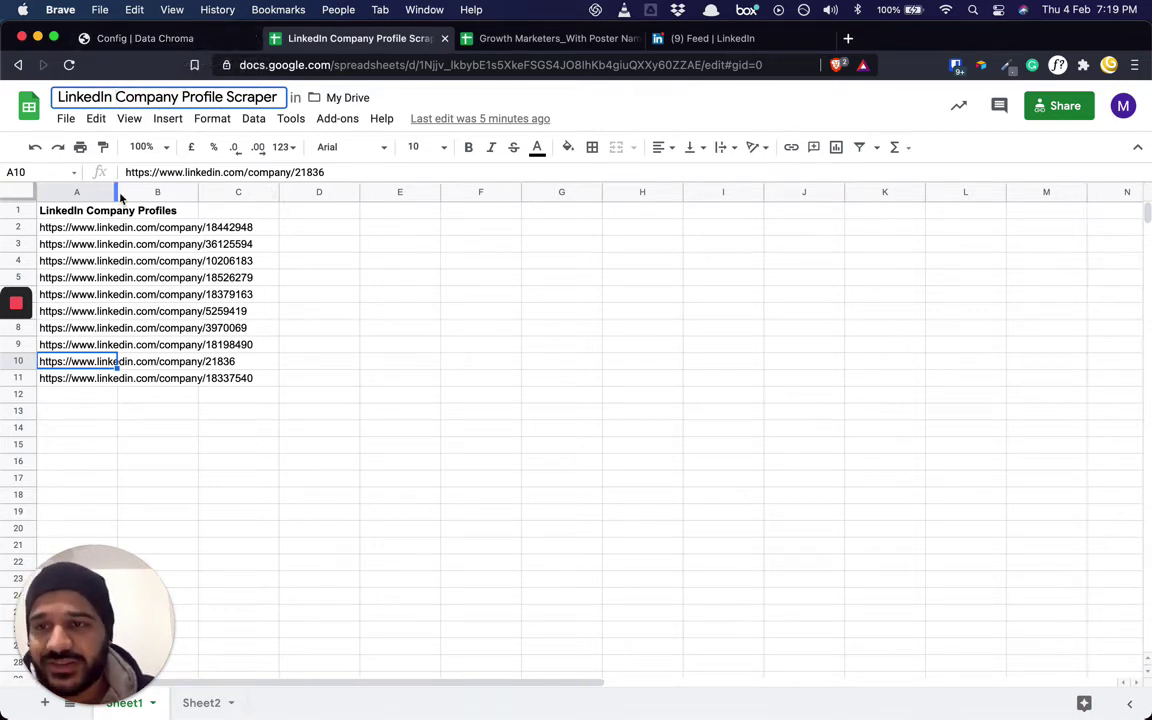
pyautogui.moveTo(134, 189); pyautogui.dragTo(197, 203)
pyautogui.click(319, 258)
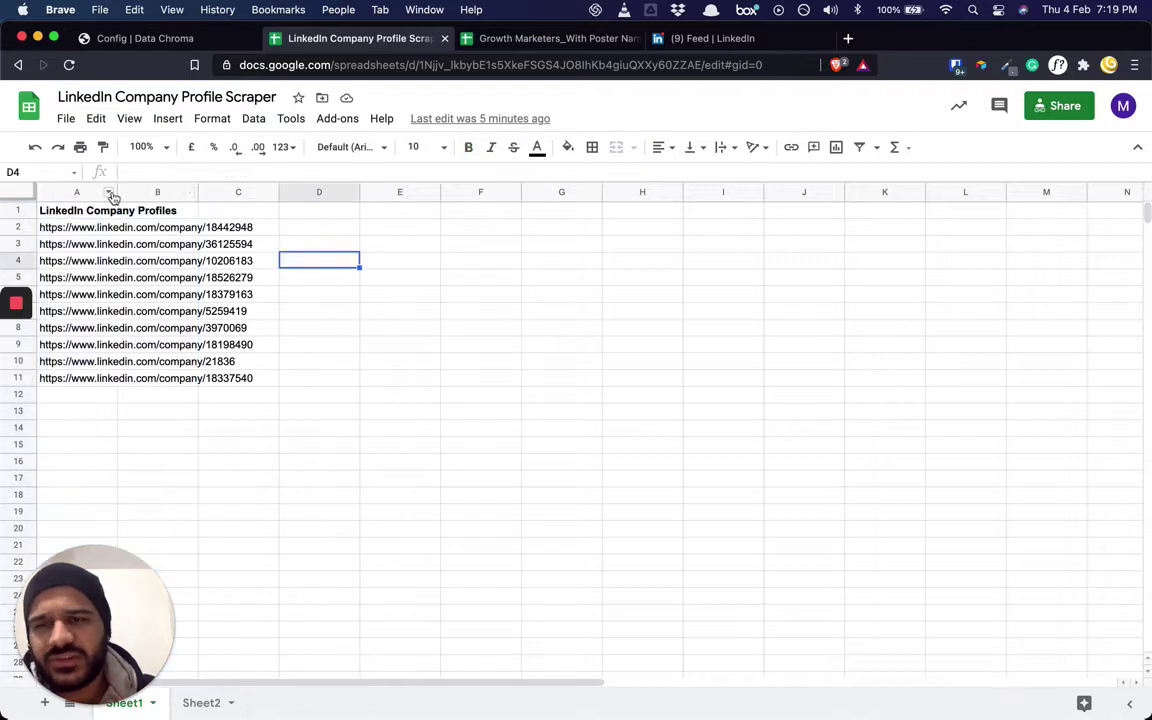
pyautogui.moveTo(116, 192); pyautogui.dragTo(279, 231)
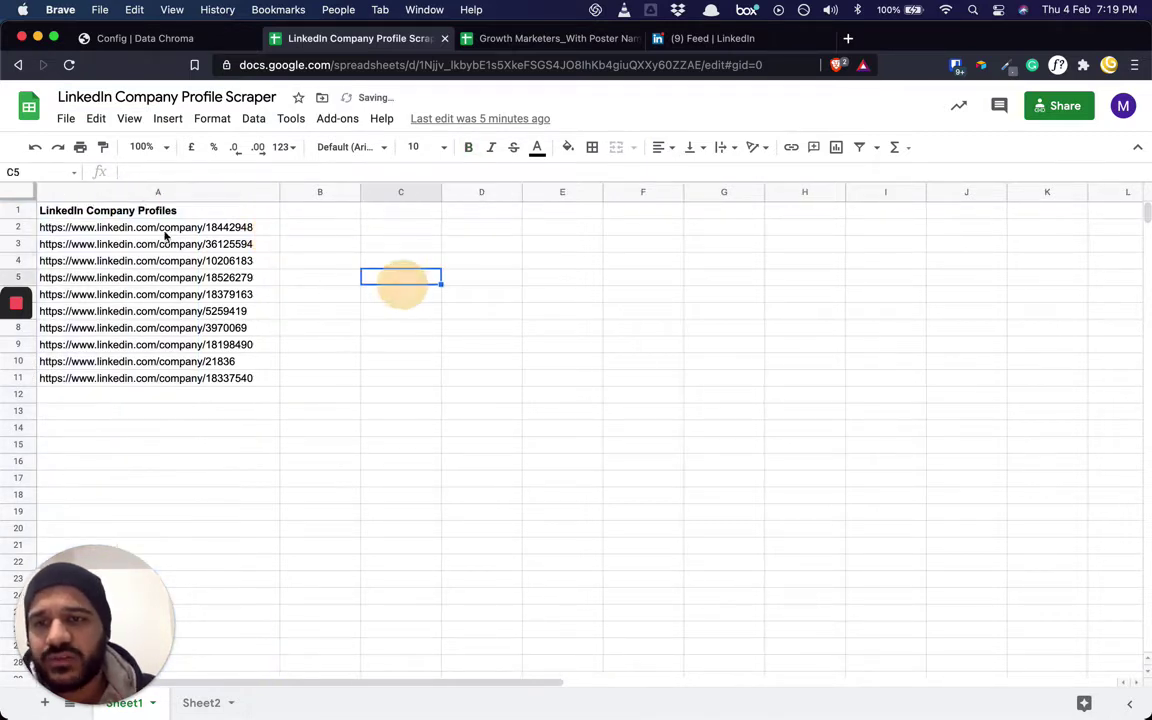
# - Review the list of company profile URLs in A2:A11 under the LinkedIn Company Profiles header
pyautogui.click(97, 232)
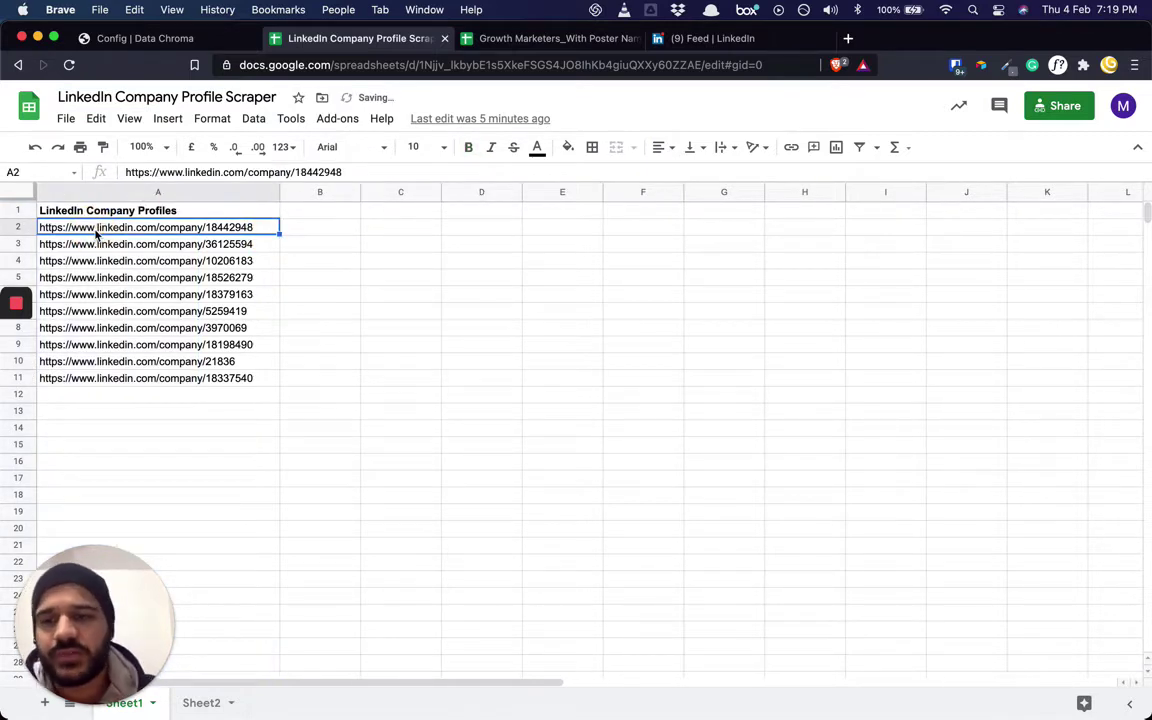
pyautogui.press('super+shift+Down')
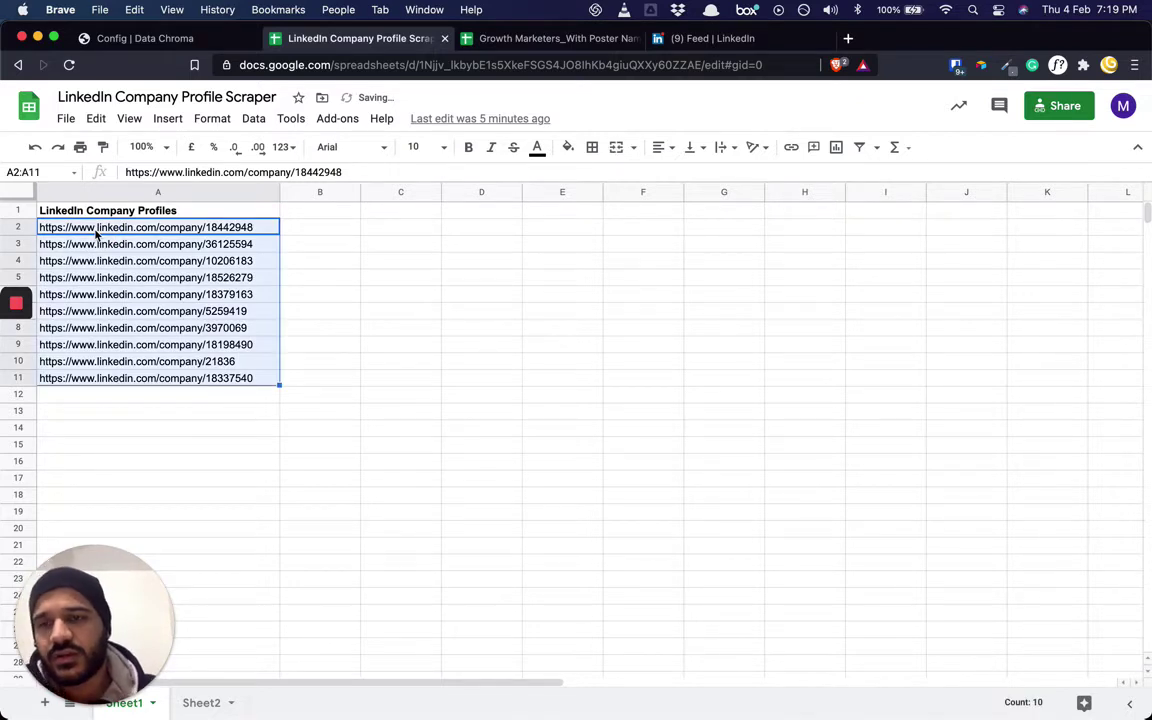
pyautogui.click(389, 378)
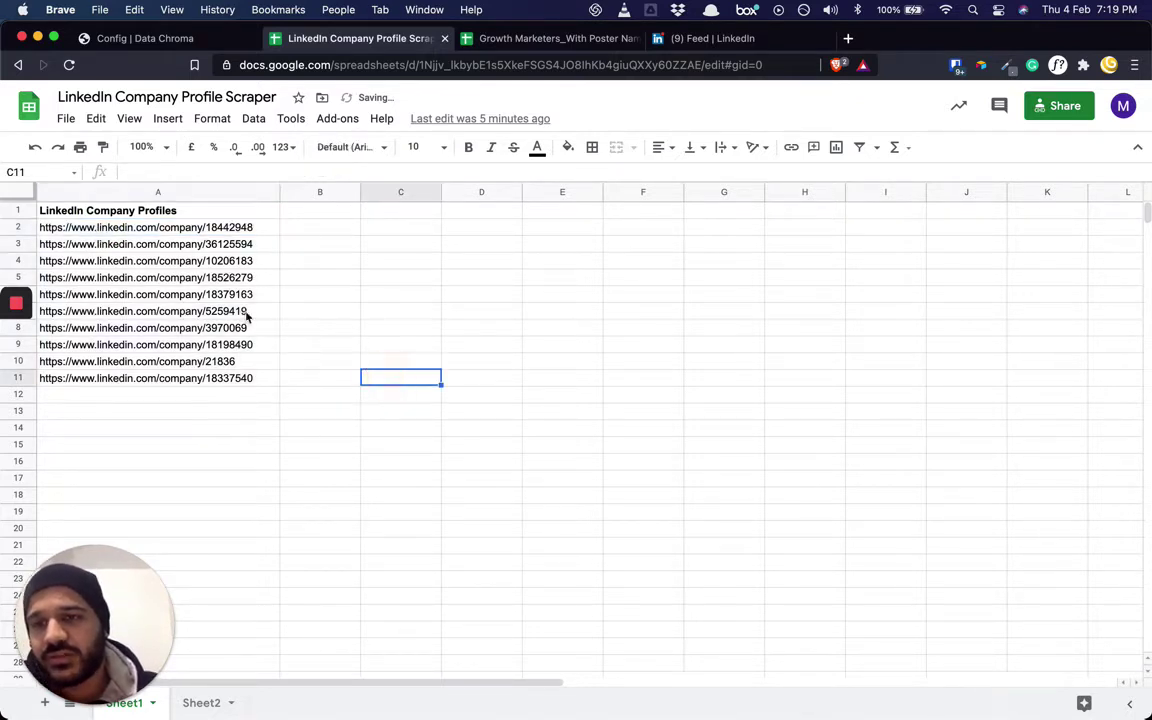
pyautogui.click(192, 226)
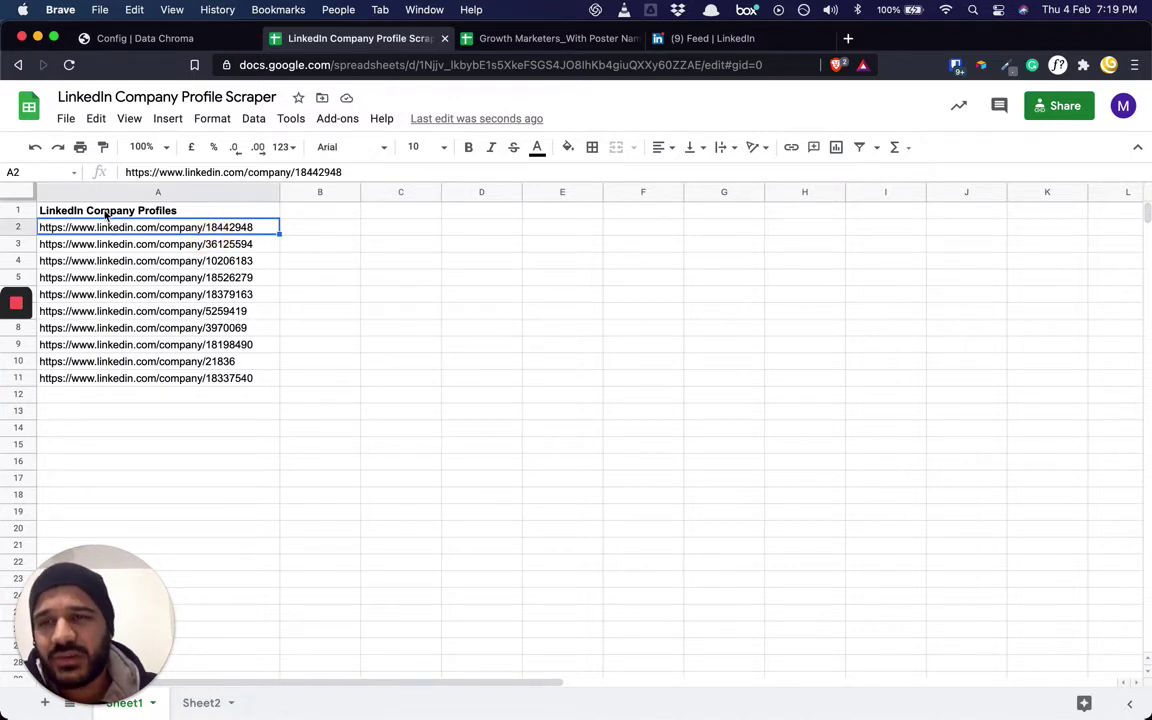
pyautogui.click(468, 279)
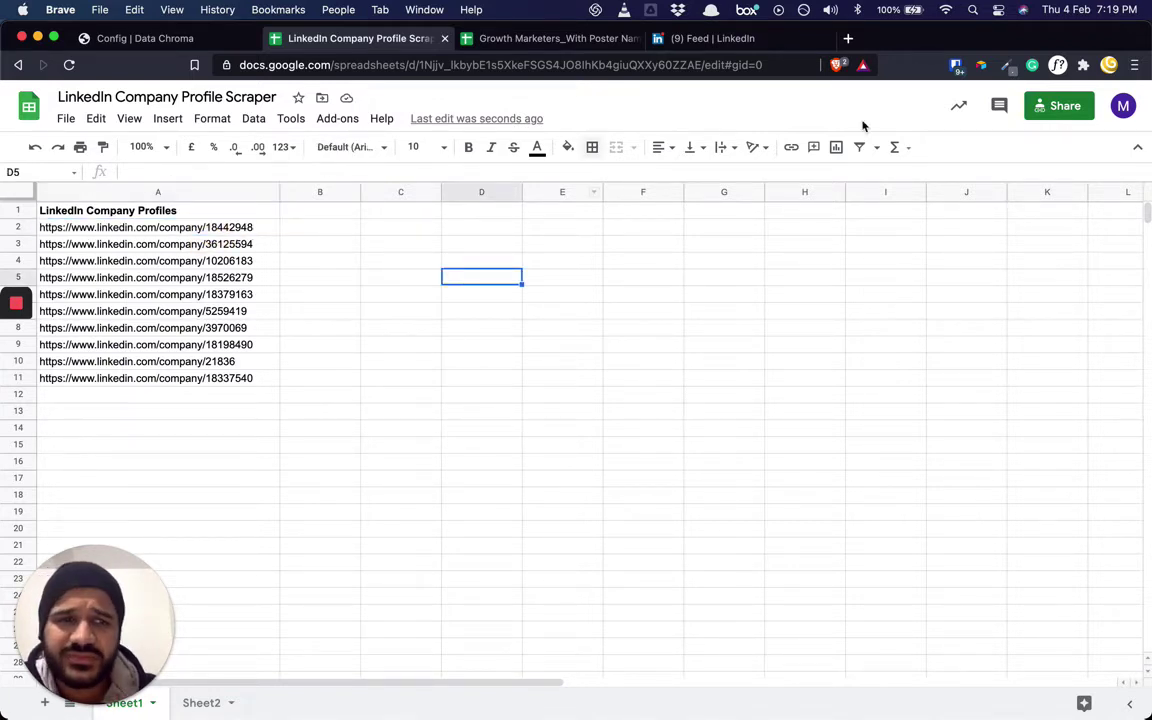
# - Check the spreadsheet's link-sharing access, copy its share link, and close the sharing dialog
pyautogui.click(1066, 110)
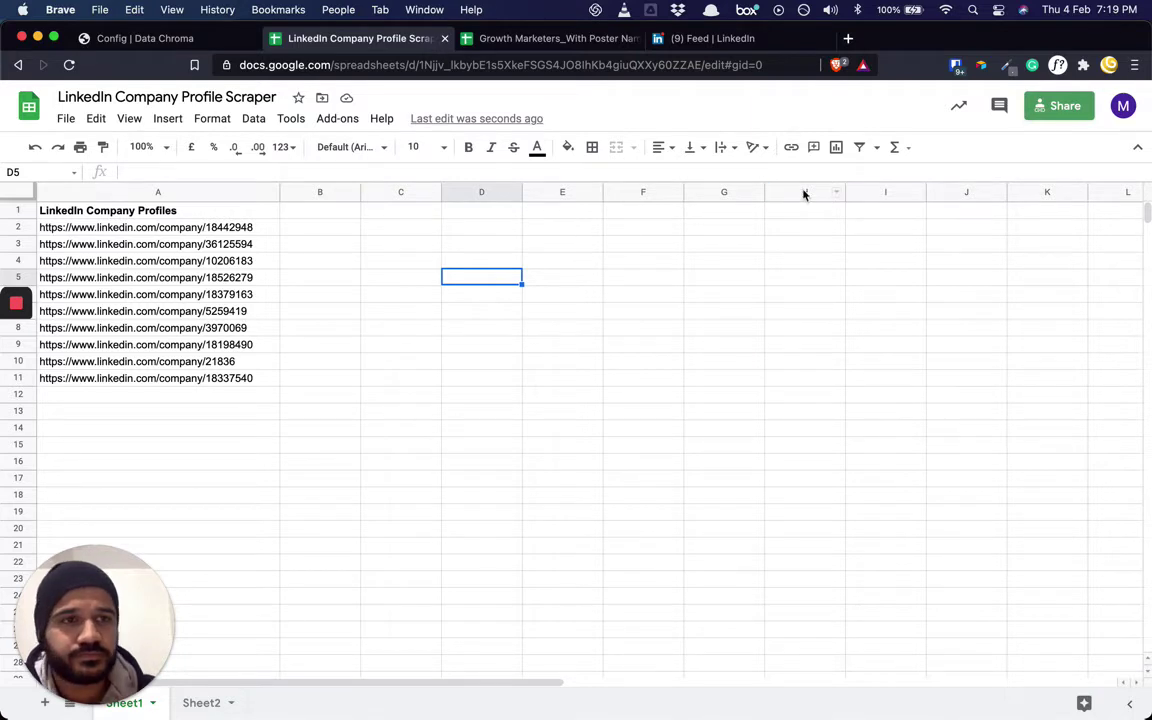
pyautogui.click(1065, 106)
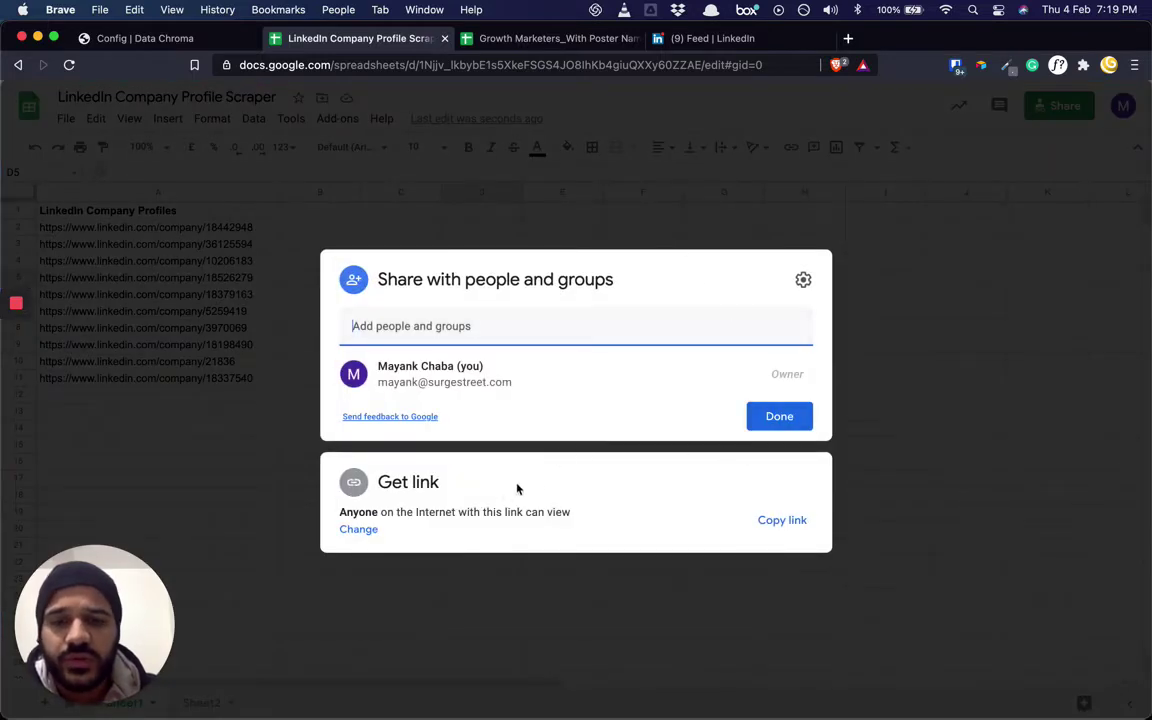
pyautogui.click(771, 519)
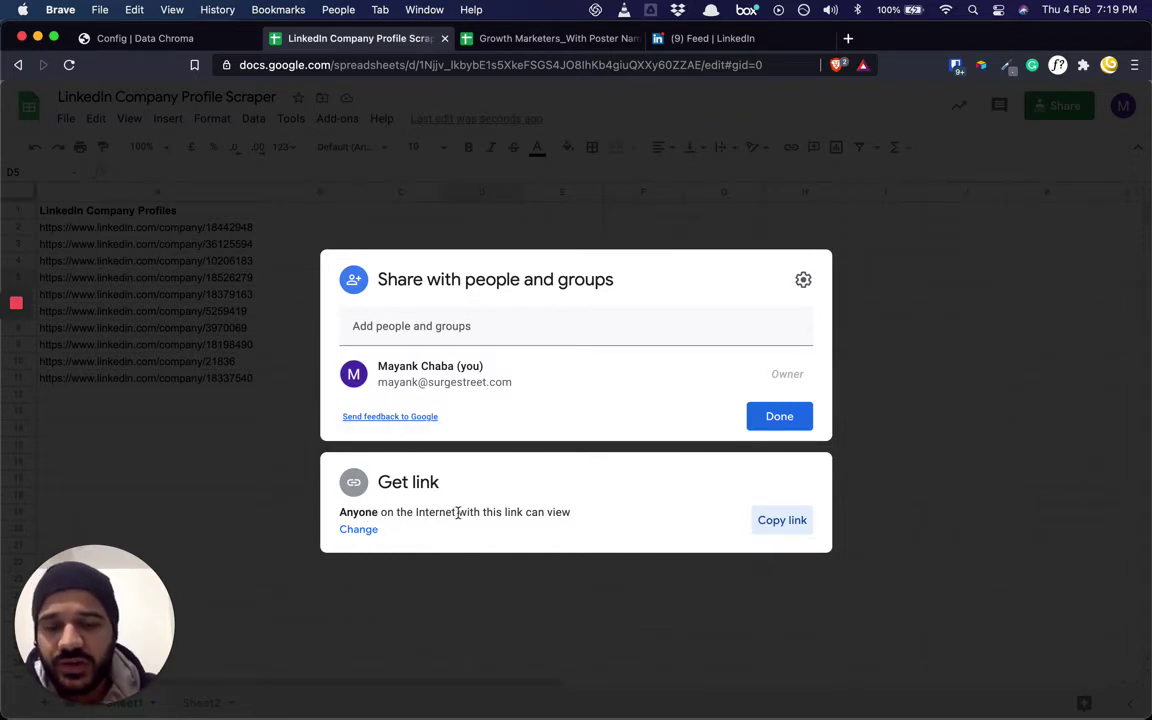
pyautogui.click(787, 520)
pyautogui.click(785, 421)
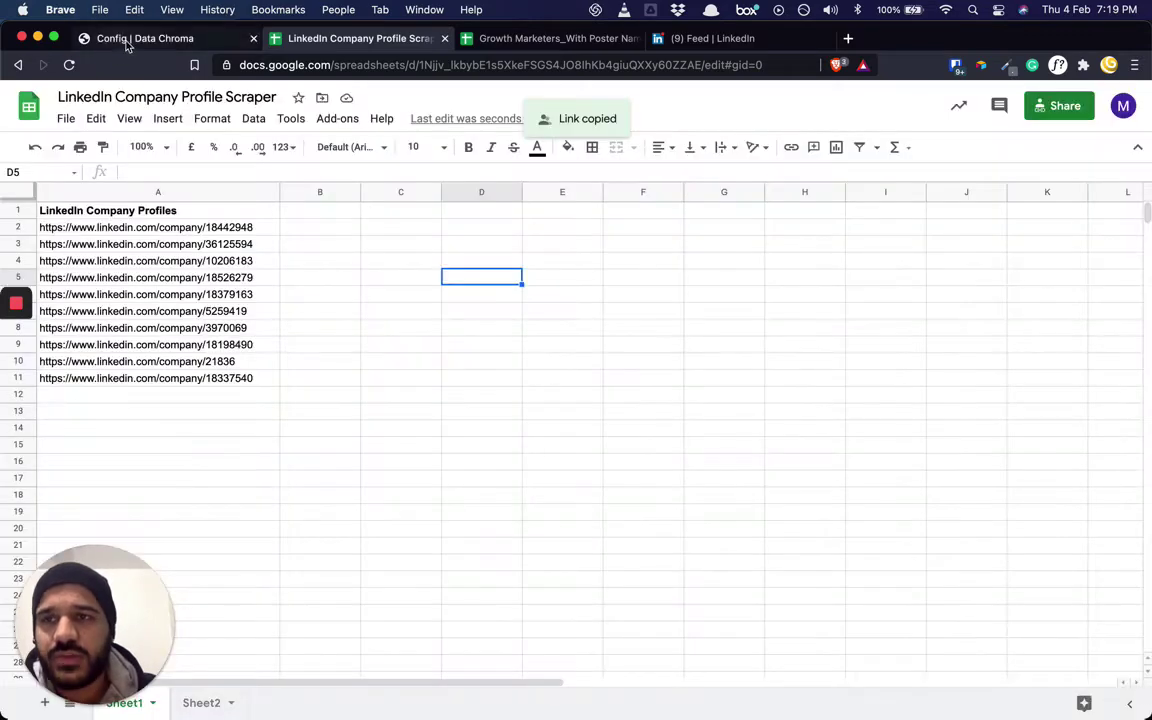
# - Return to the scraper configuration and paste the copied spreadsheet share link as the Google Sheet URL
pyautogui.click(127, 42)
pyautogui.click(287, 332)
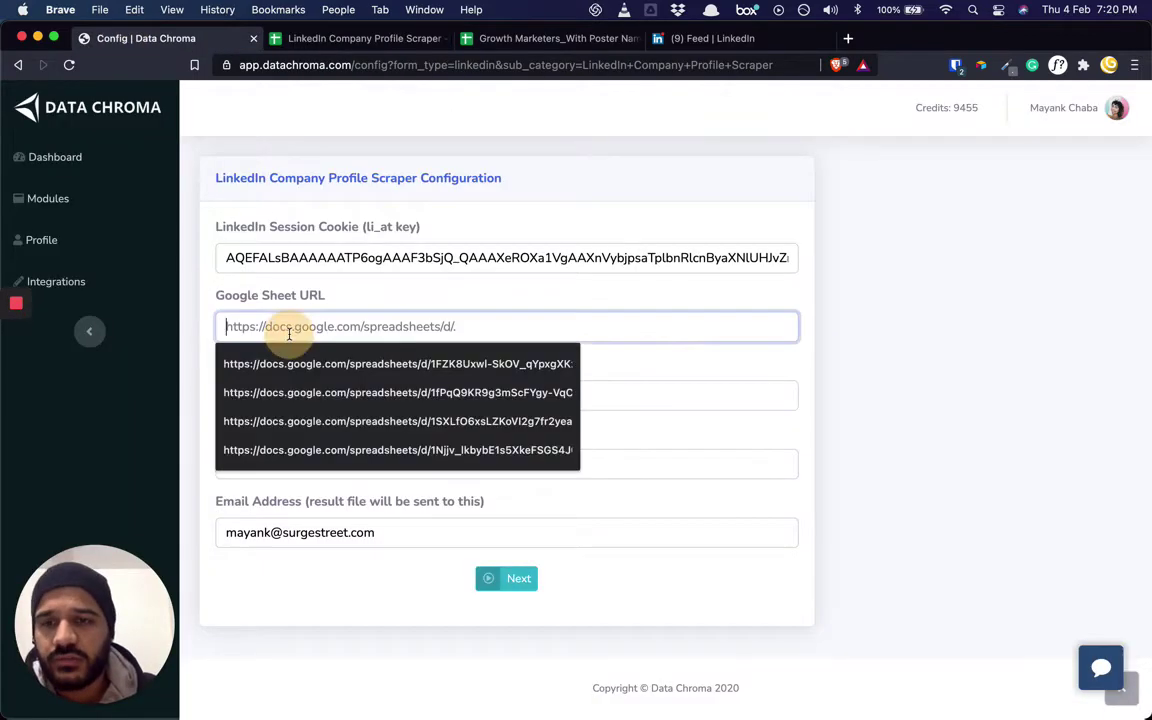
pyautogui.press('super+v')
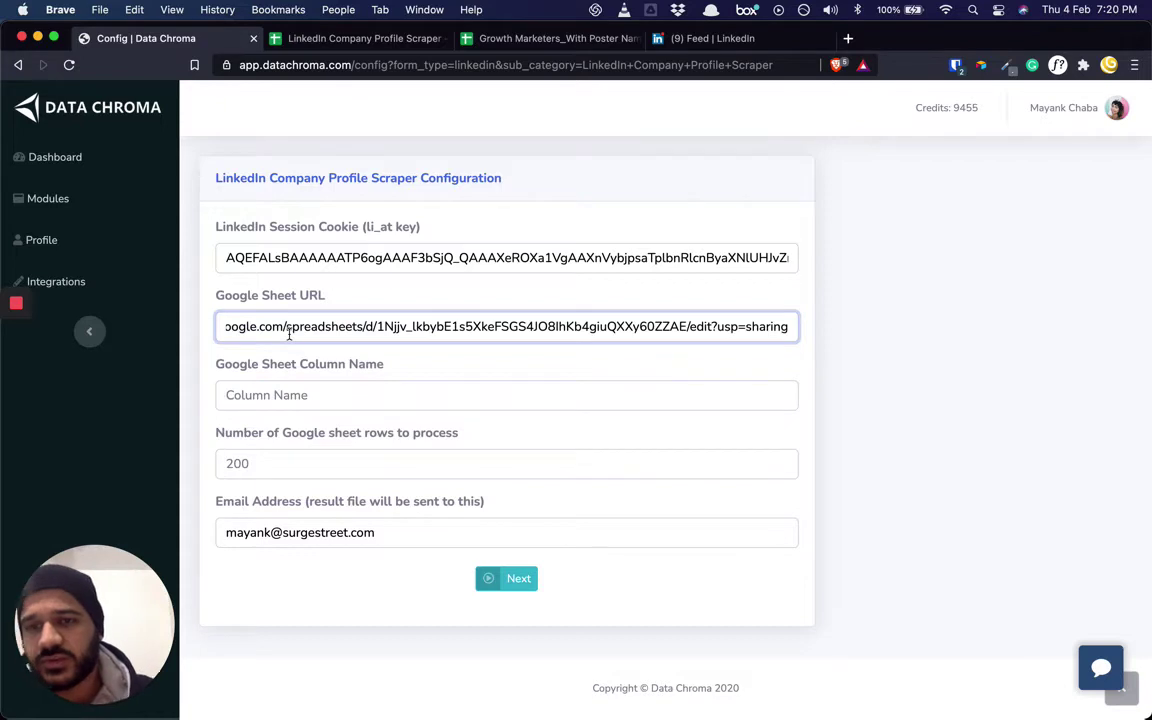
pyautogui.click(375, 297)
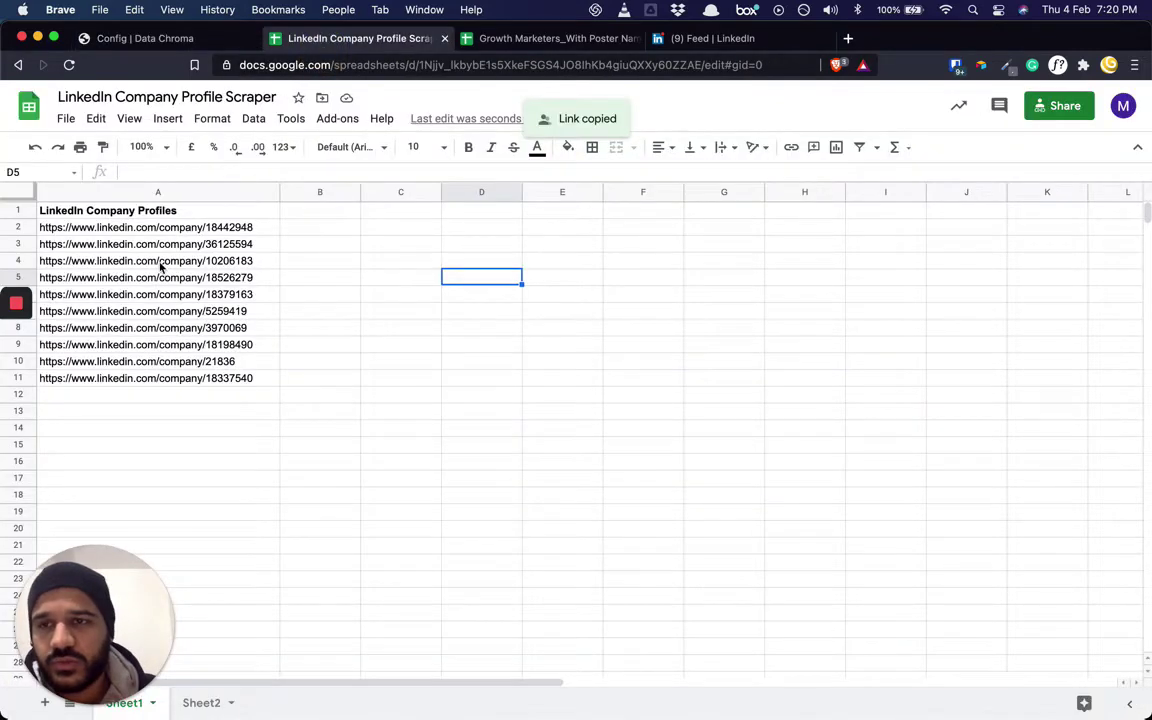
# - Copy the header in cell A1 of the spreadsheet and enter LinkedIn Company Profiles as the Google Sheet Column Name
pyautogui.click(173, 210)
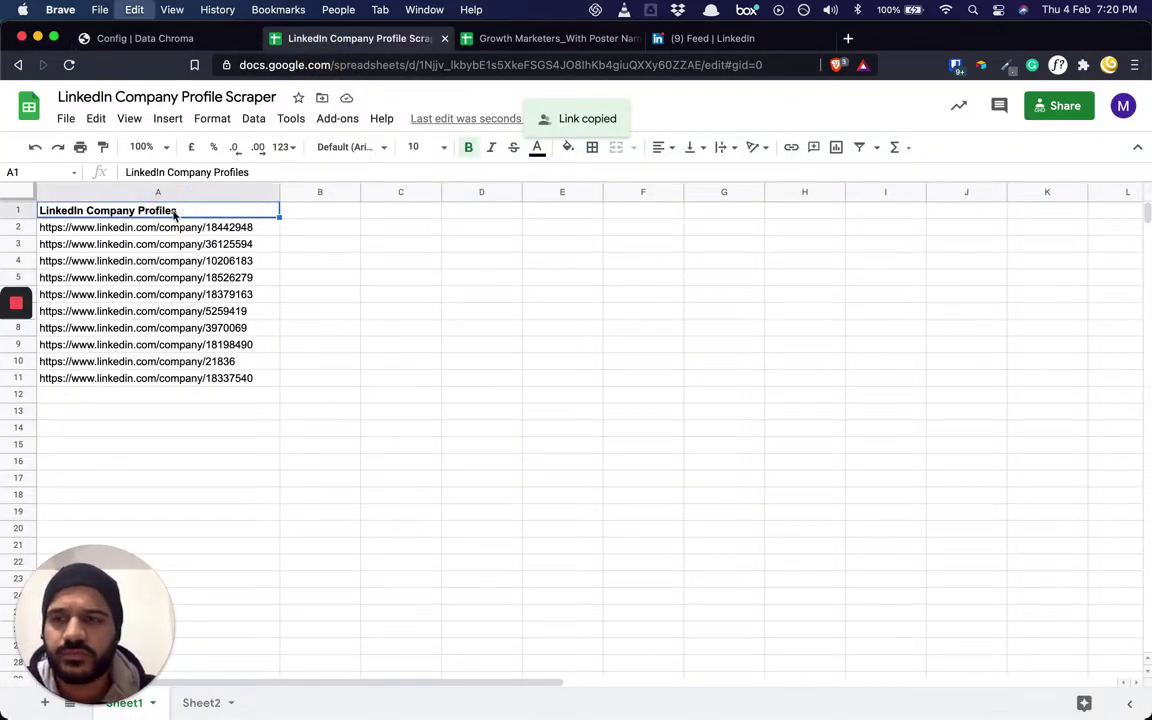
pyautogui.hotkey('ctrl', 'shift', 'Tab')
pyautogui.click(267, 395)
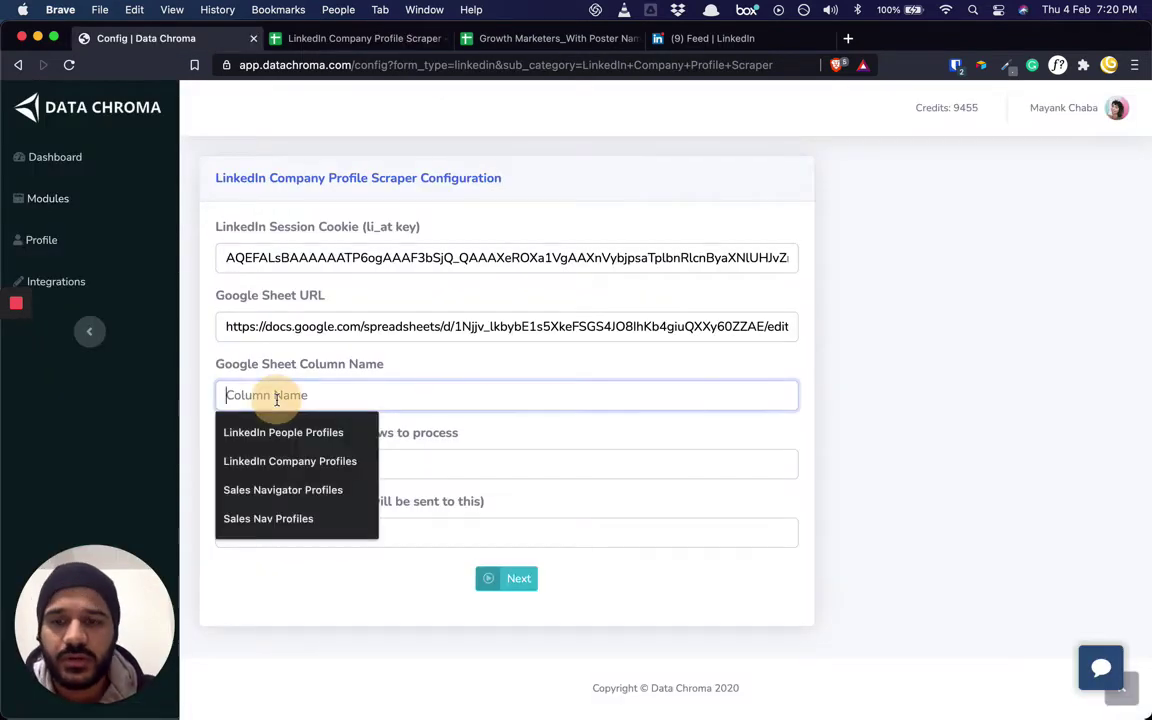
pyautogui.press('super+v')
pyautogui.click(391, 430)
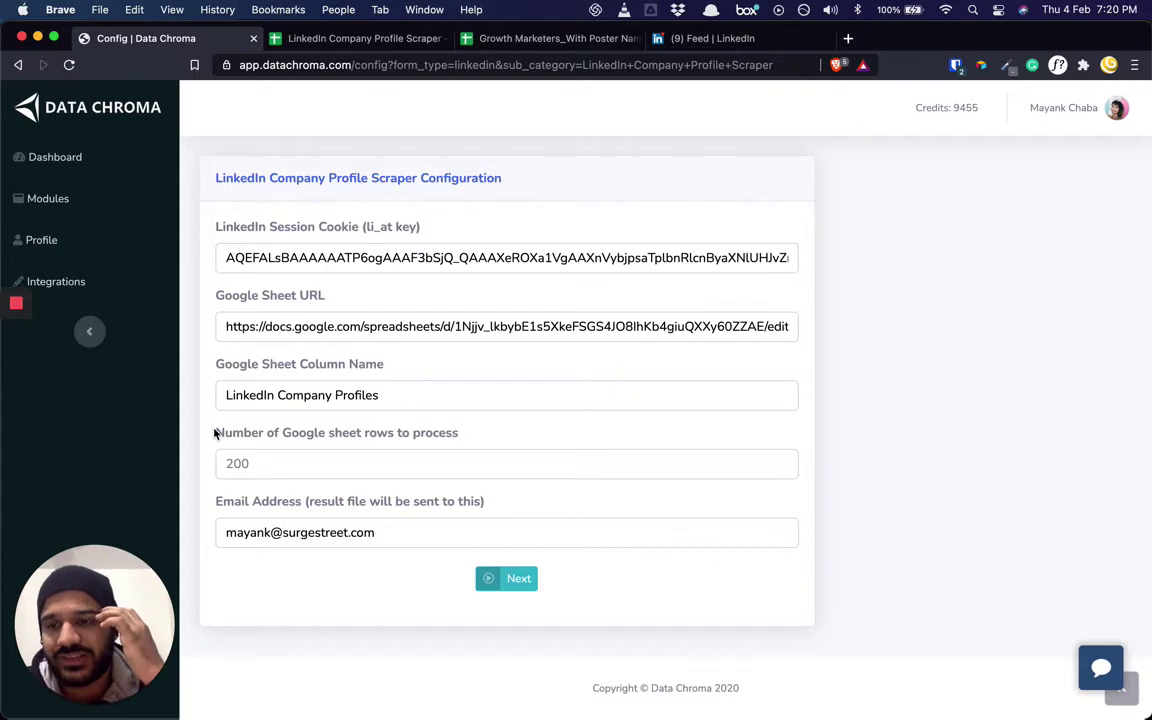
# - Check the company URL rows in the spreadsheet and set the number of Google sheet rows to process to 5
pyautogui.hotkey('ctrl', 'Tab')
pyautogui.press('Down')
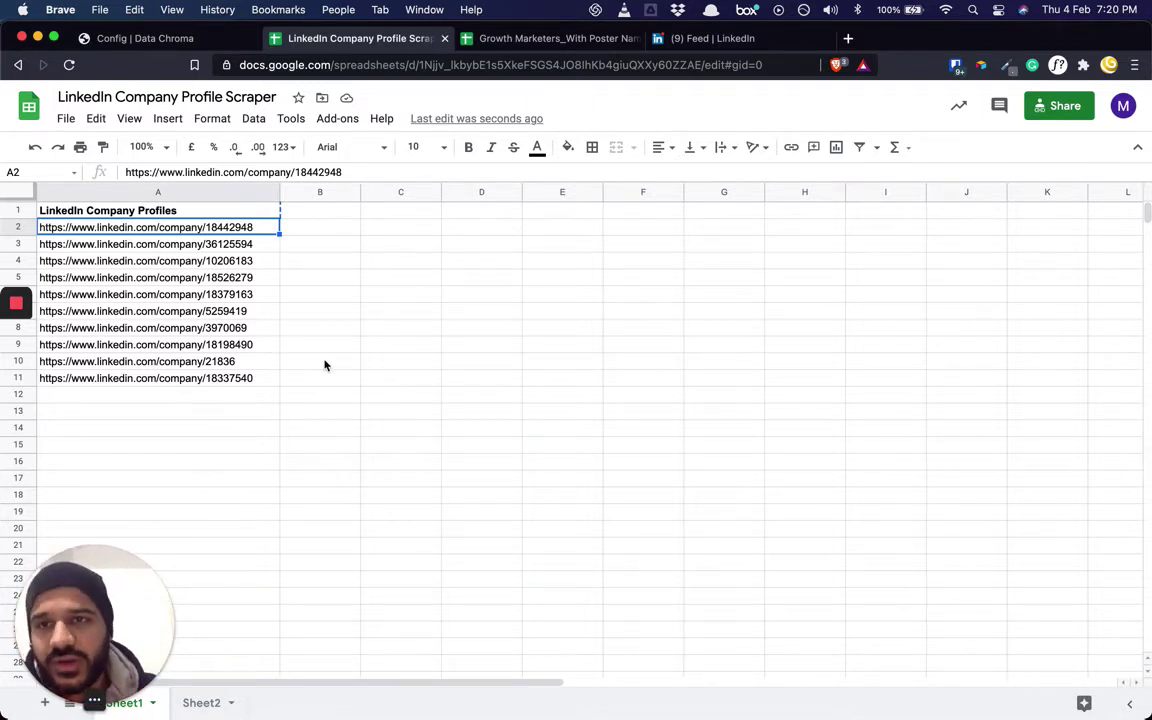
pyautogui.hotkey('ctrl', 'shift', 'Tab')
pyautogui.click(298, 469)
pyautogui.click(373, 437)
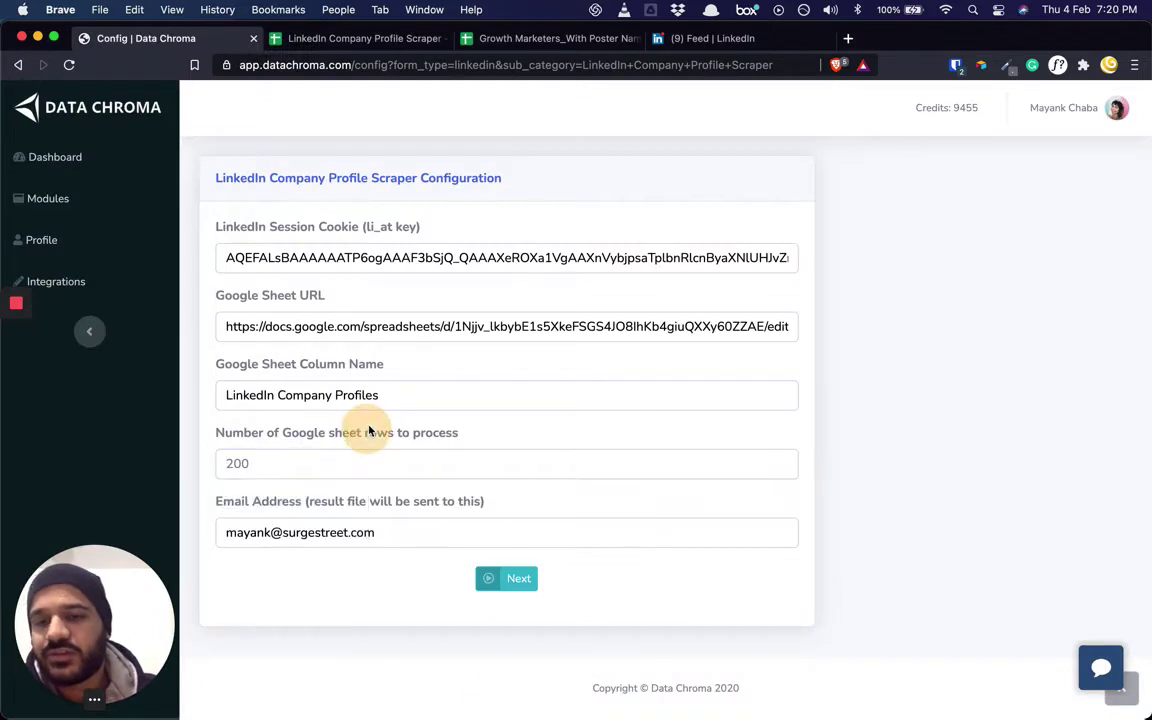
pyautogui.hotkey('ctrl', 'Tab')
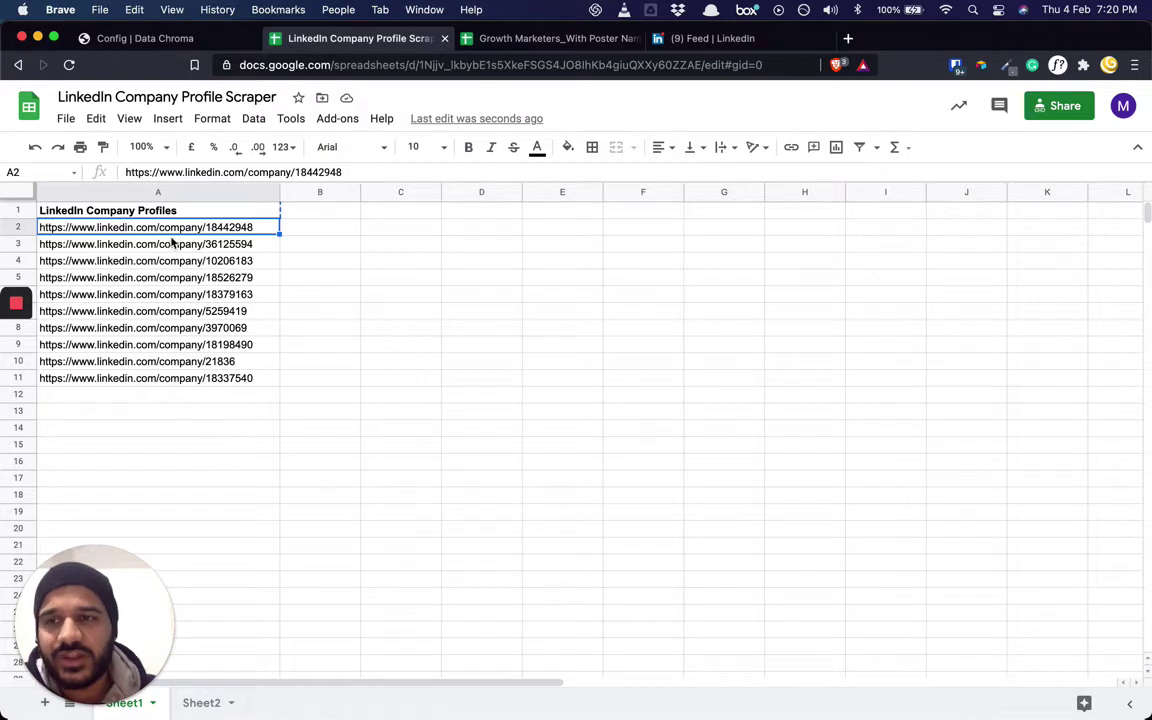
pyautogui.press('Down')
pyautogui.press('Up')
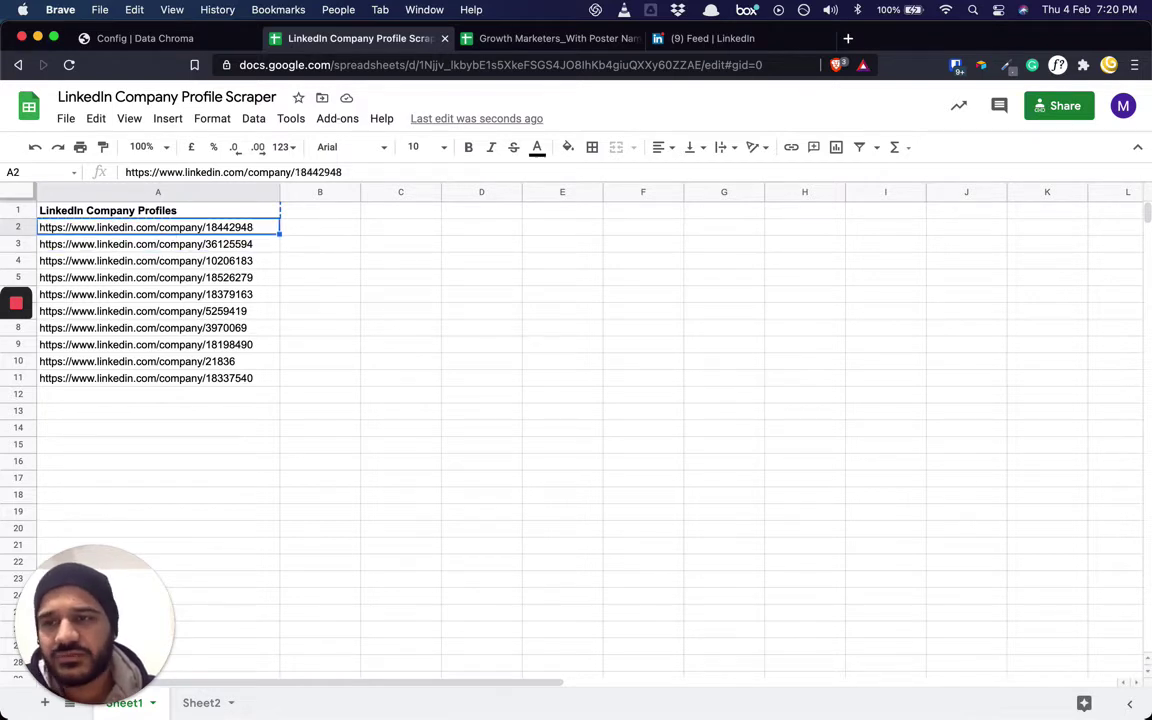
pyautogui.hotkey('ctrl', 'shift', 'Tab')
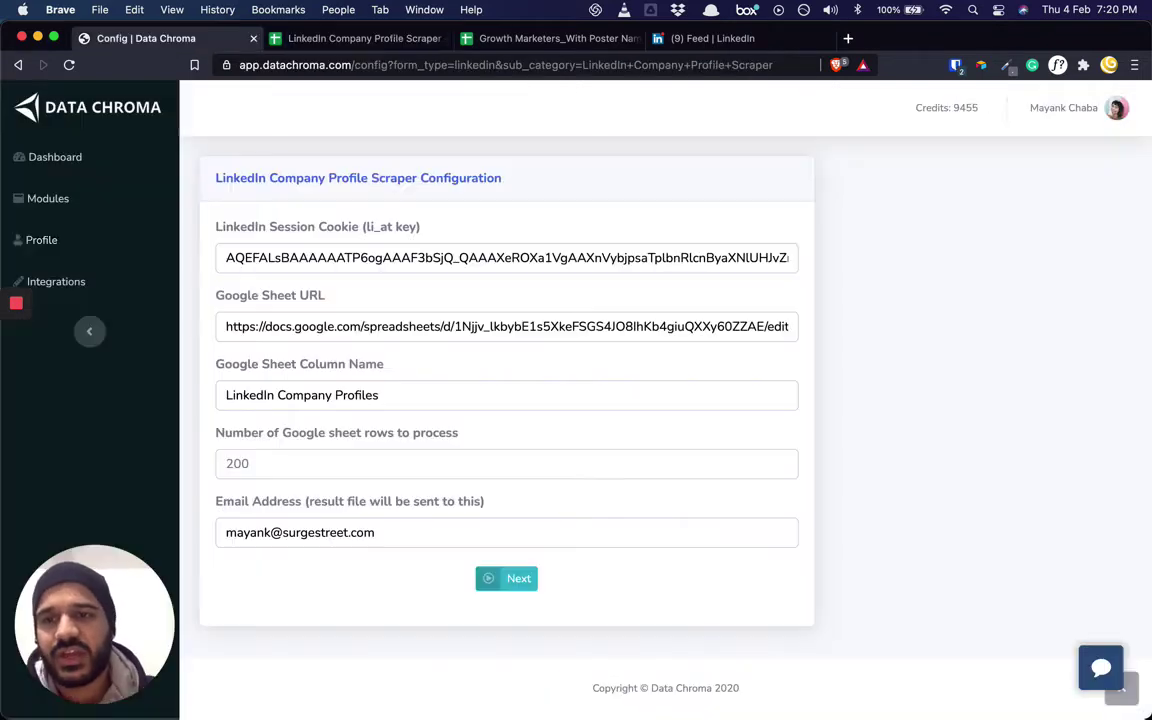
pyautogui.click(282, 460)
pyautogui.write('5')
pyautogui.click(496, 437)
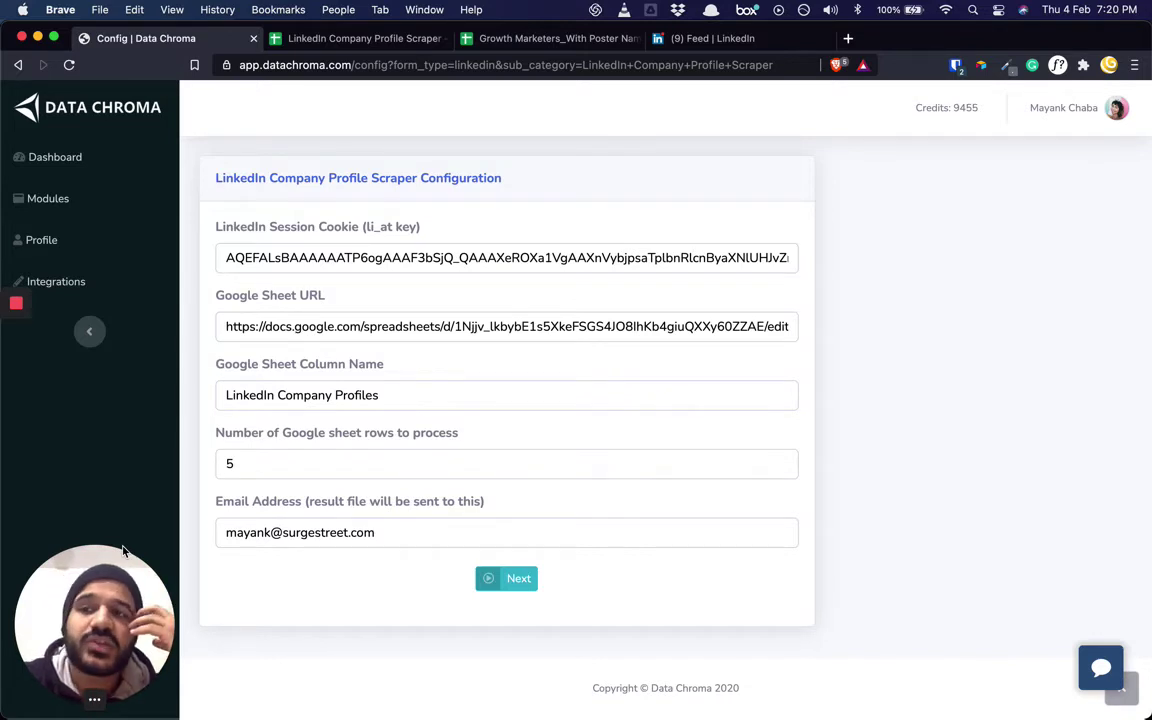
# - Submit the configuration with the prefilled result email address and run the LinkedIn Company Profile Scraper
pyautogui.click(283, 532)
pyautogui.click(368, 532)
pyautogui.click(489, 503)
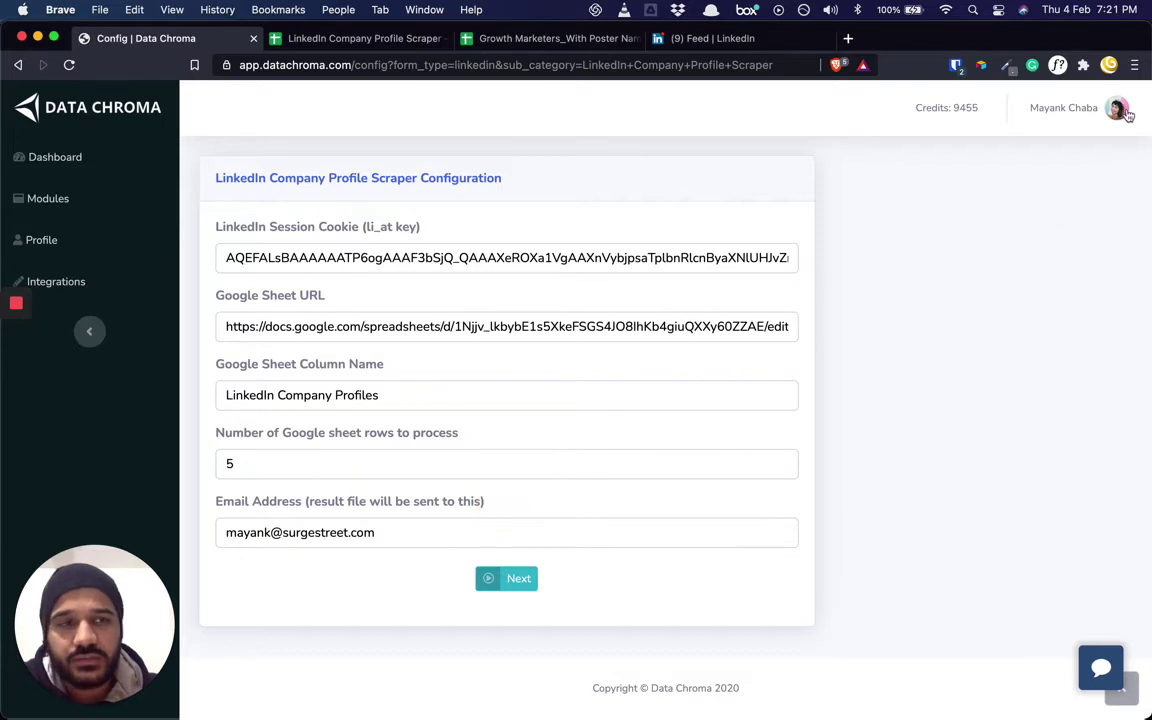
pyautogui.click(520, 578)
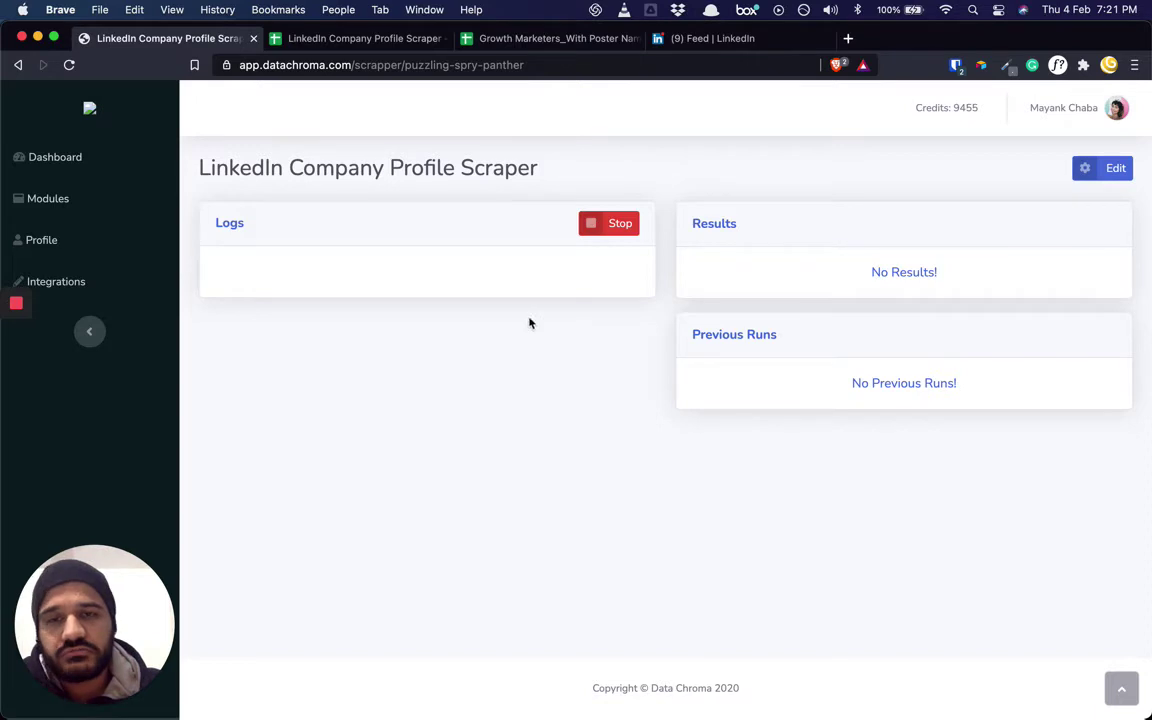
pyautogui.click(620, 230)
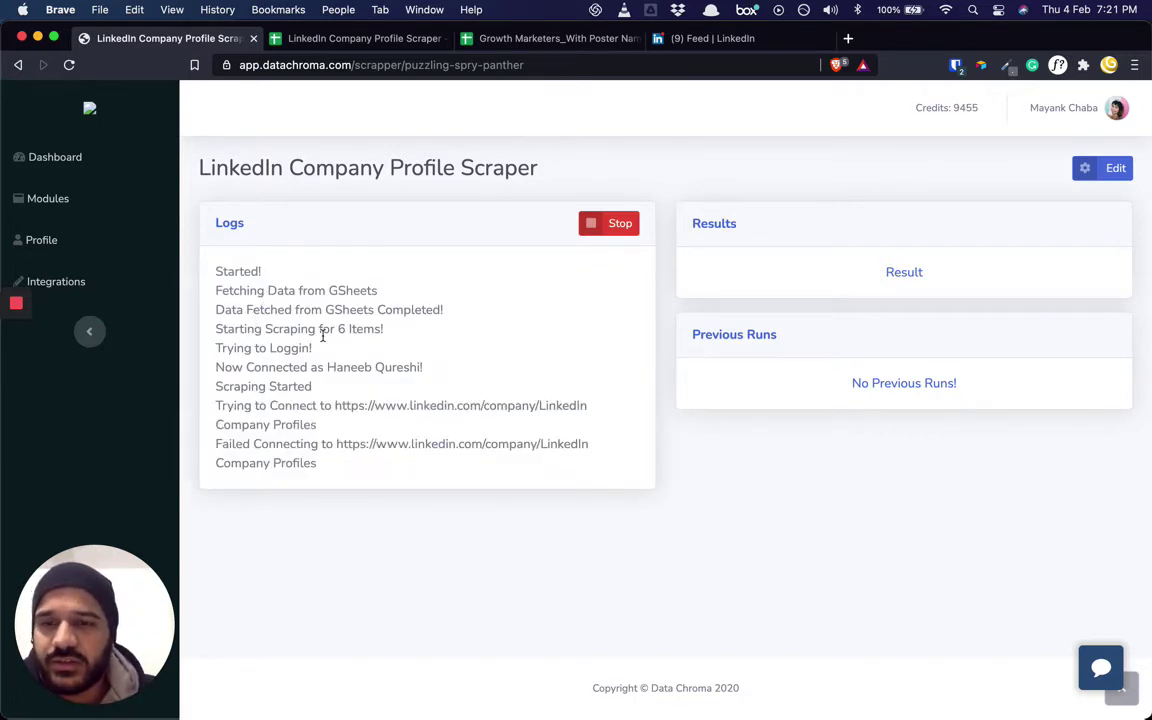
# - Review the item count in the scraper logs against the spreadsheet's header row, and check the log's final status line
pyautogui.moveTo(339, 329); pyautogui.dragTo(378, 335)
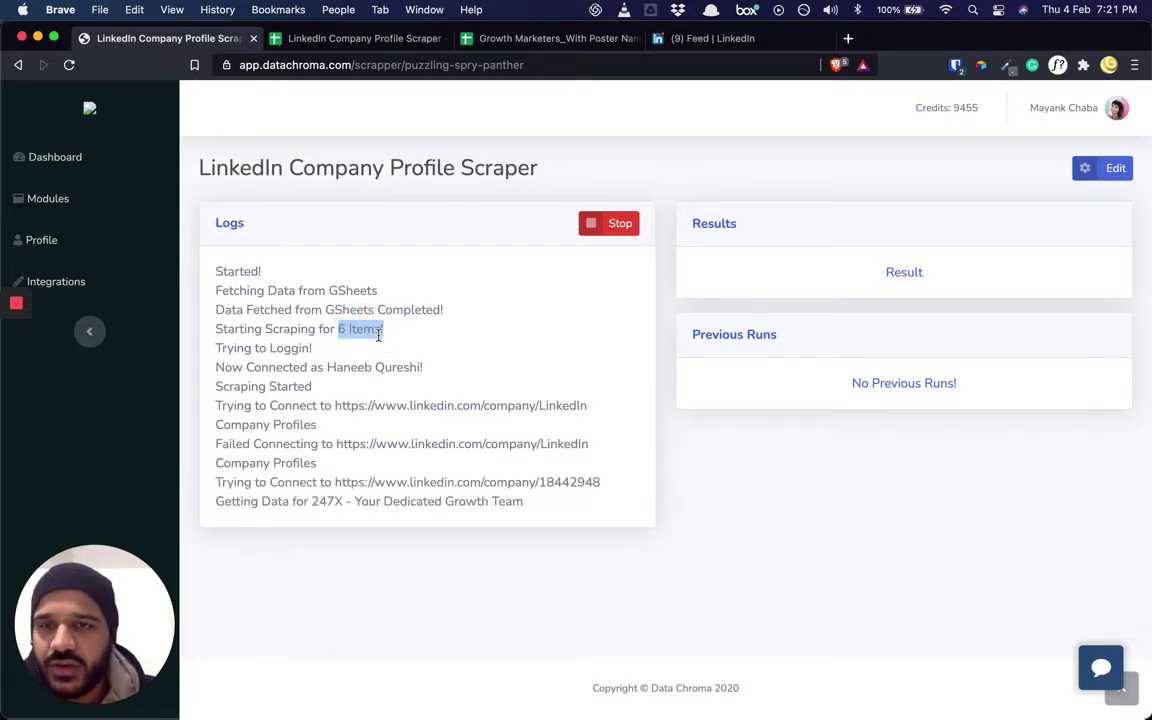
pyautogui.click(320, 40)
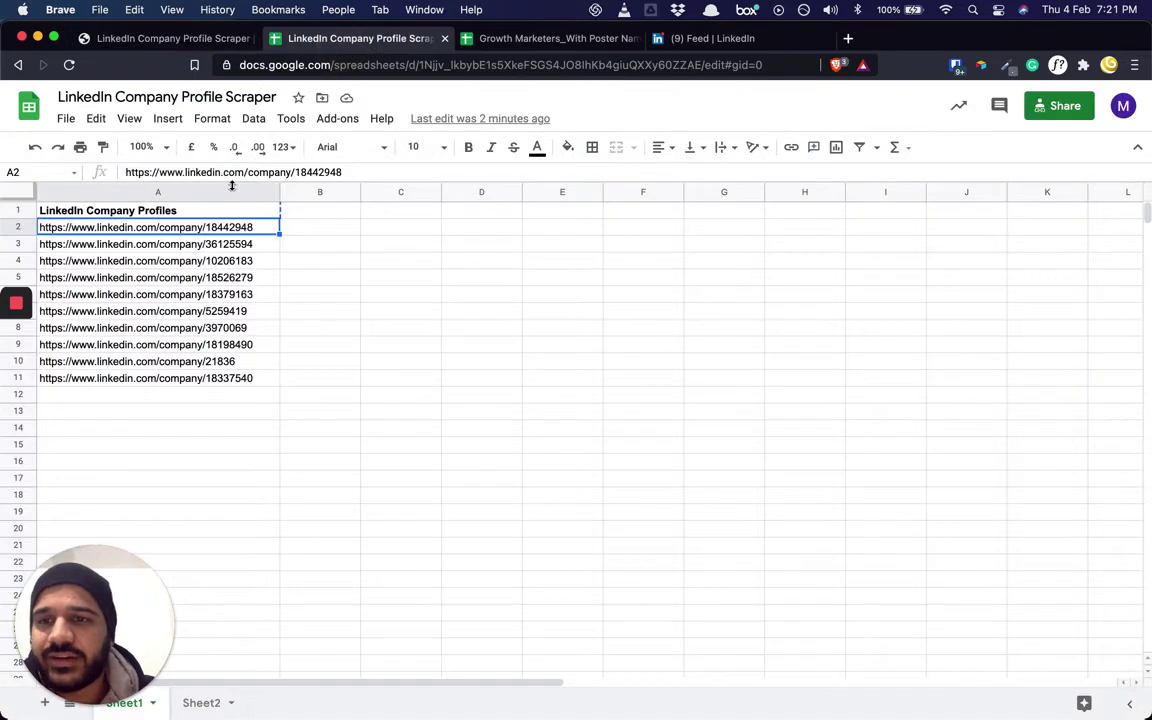
pyautogui.click(196, 210)
pyautogui.click(200, 38)
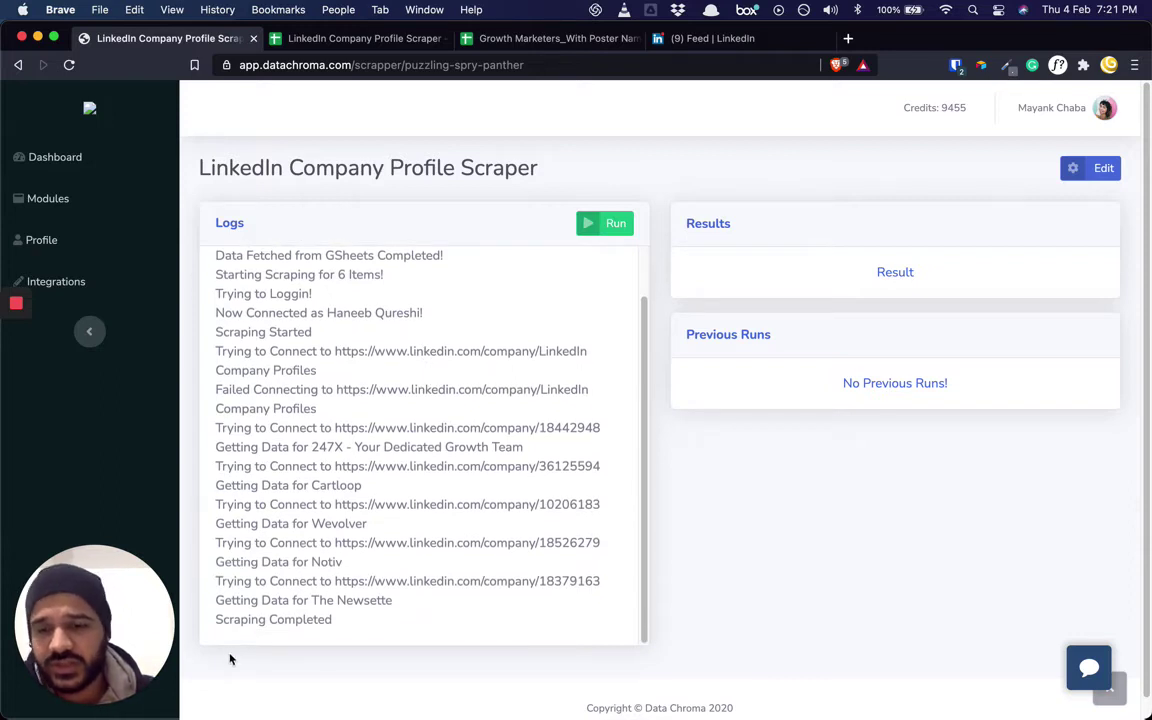
pyautogui.moveTo(216, 620); pyautogui.dragTo(337, 623)
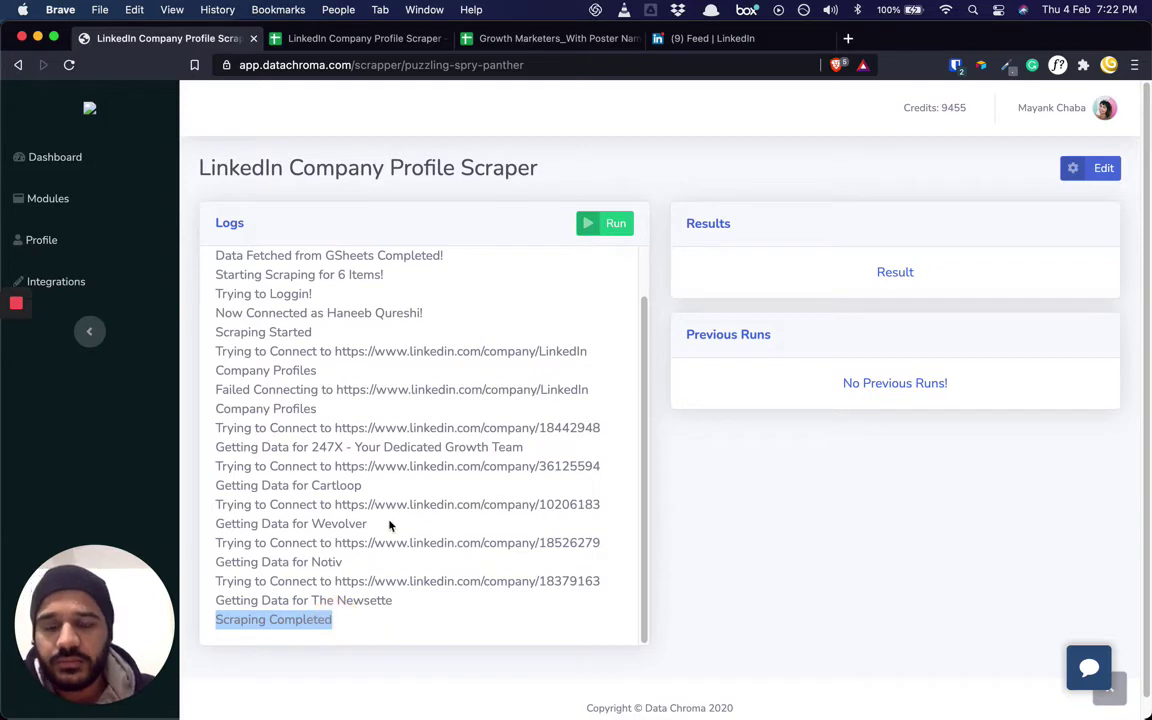
pyautogui.click(424, 506)
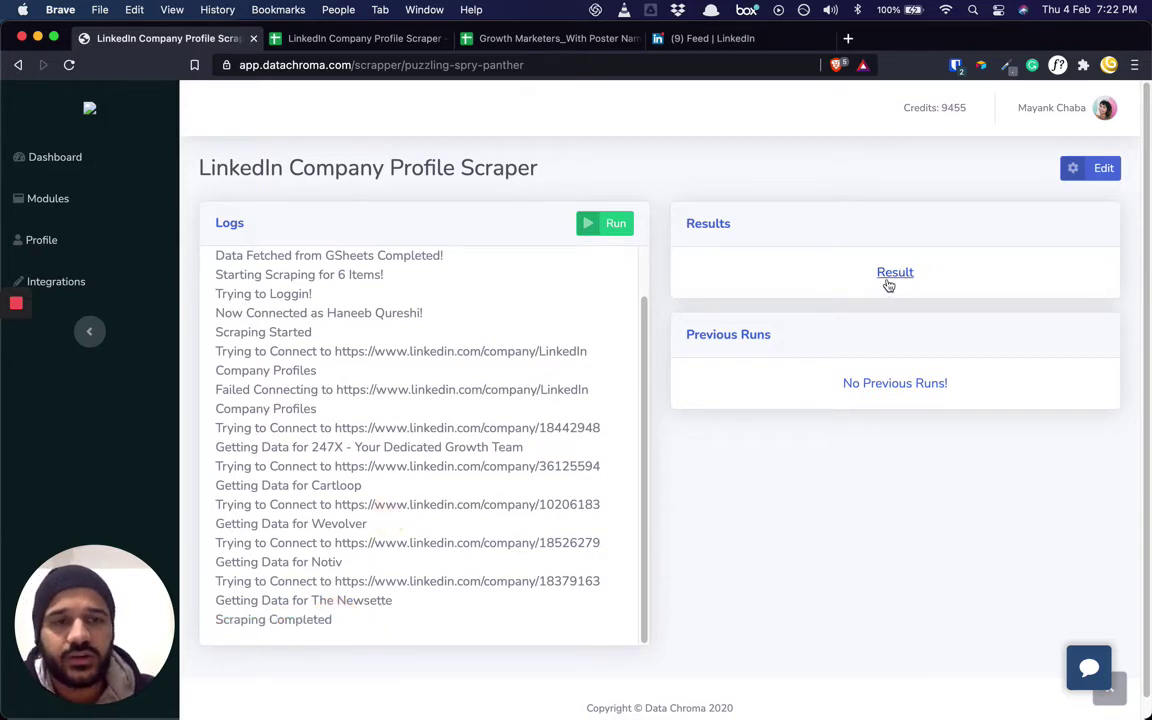
# - Download the scraping result and save it as results (3) in comma-separated values format to the Downloads folder
pyautogui.click(892, 273)
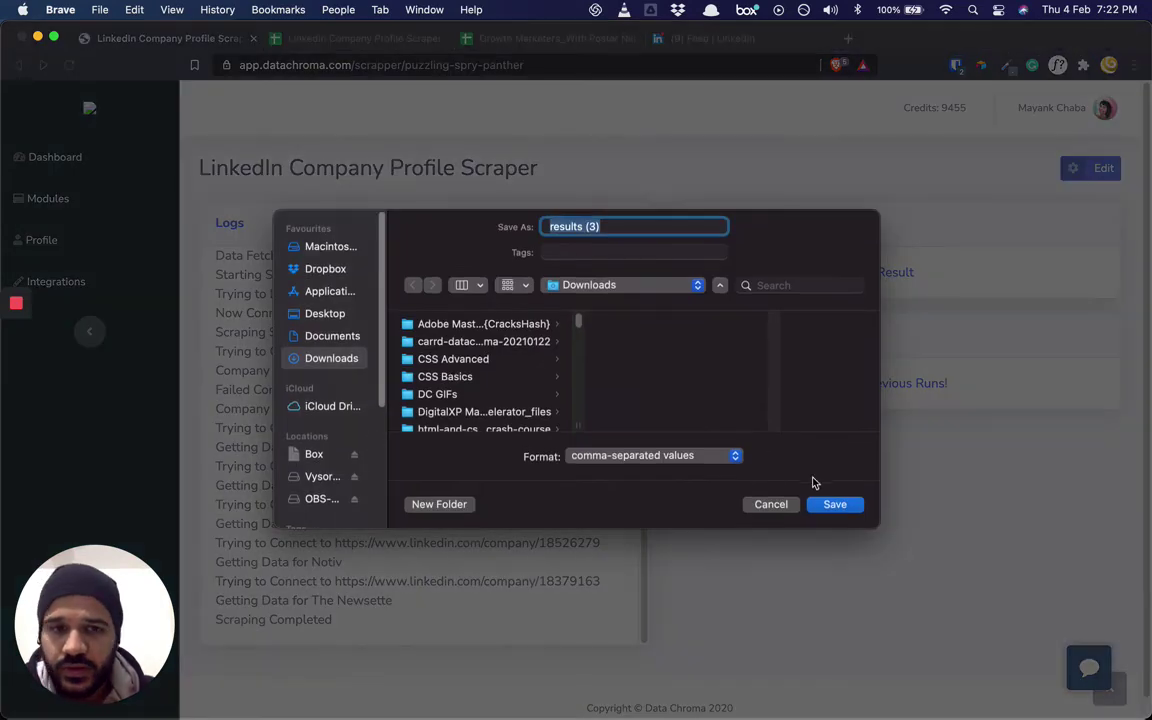
pyautogui.click(838, 504)
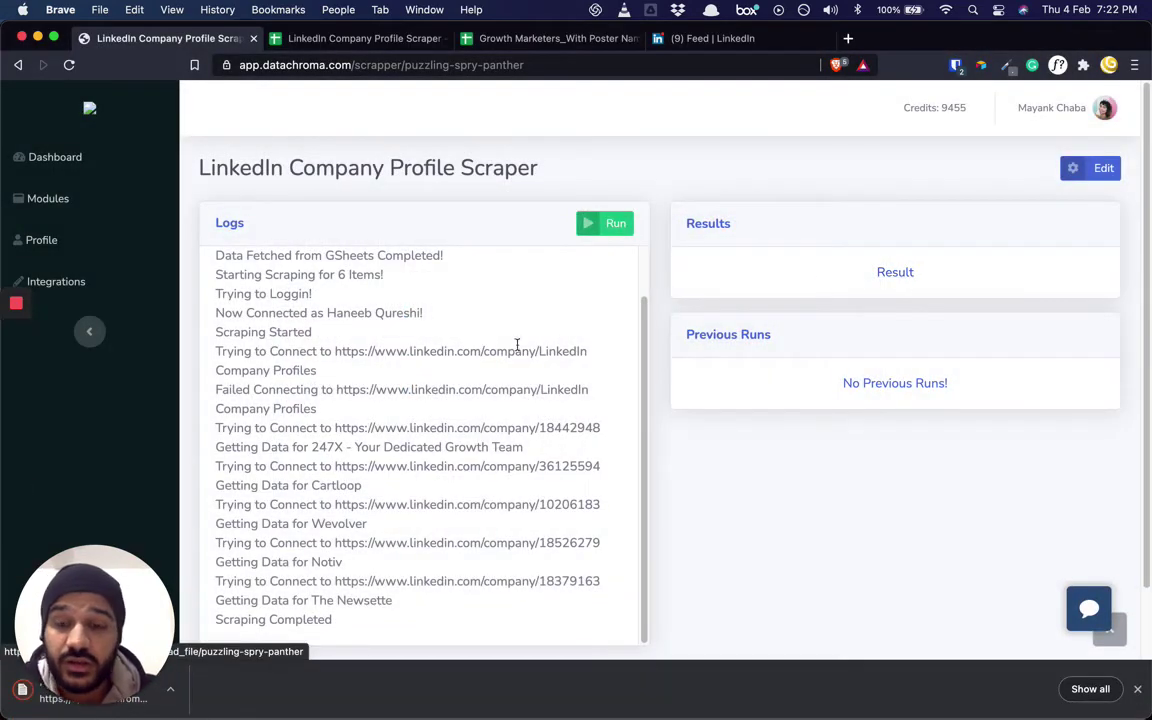
pyautogui.scroll(-2, 342, 368)
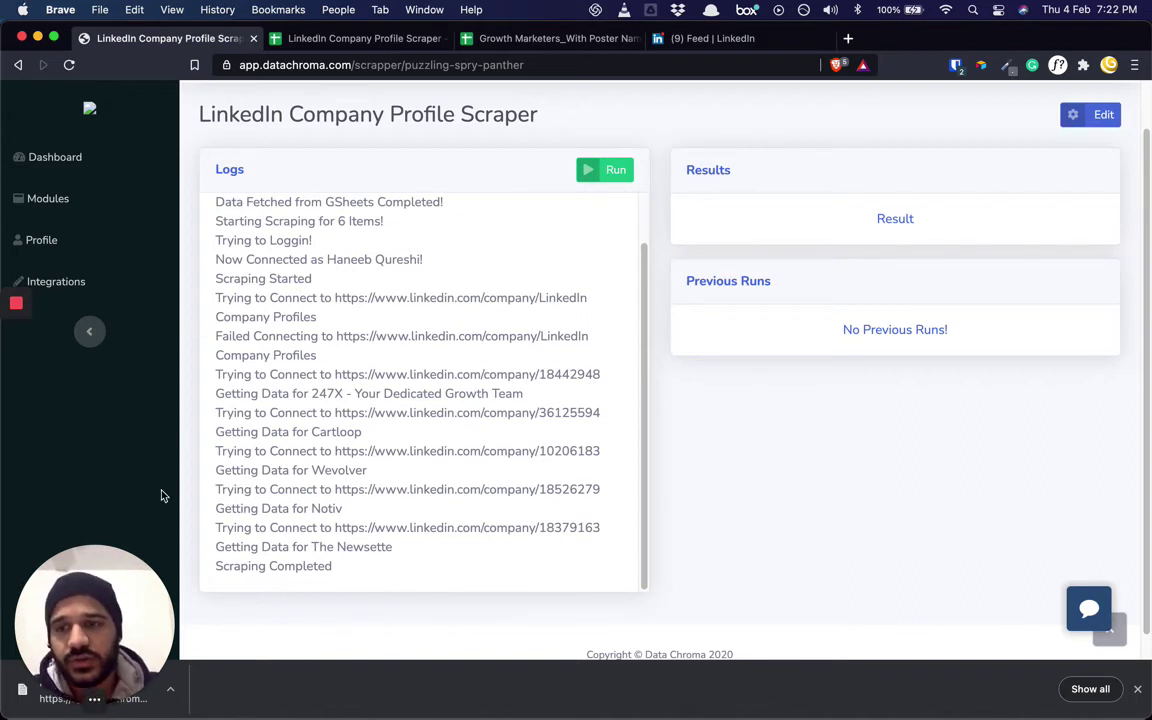
pyautogui.moveTo(108, 660); pyautogui.dragTo(1073, 658)
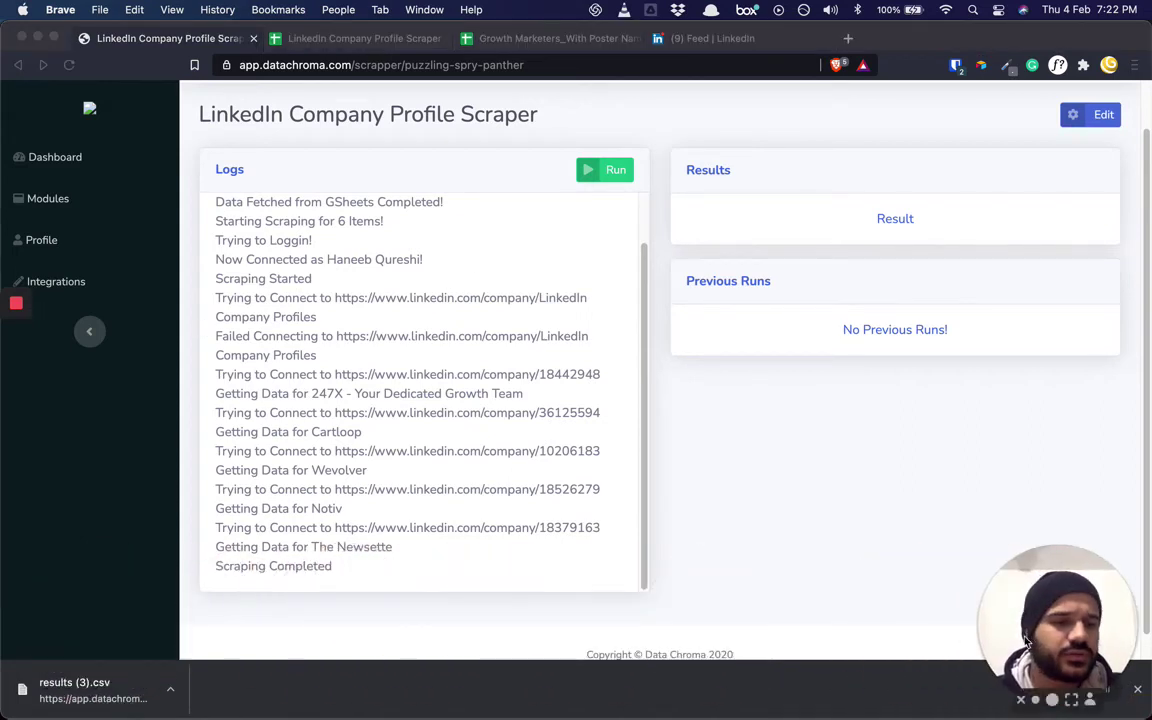
pyautogui.click(379, 179)
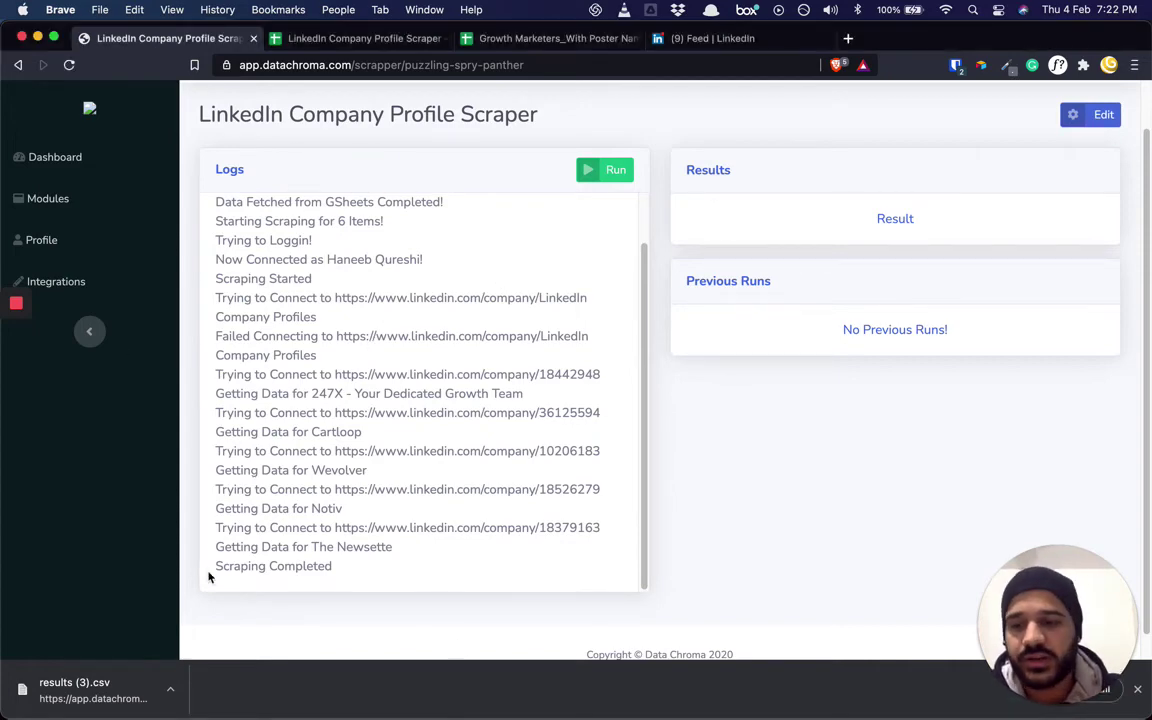
# - Import results (3).csv into Sheet2 of the LinkedIn Company Profile Scraper spreadsheet, appending the data to the current sheet
pyautogui.click(334, 38)
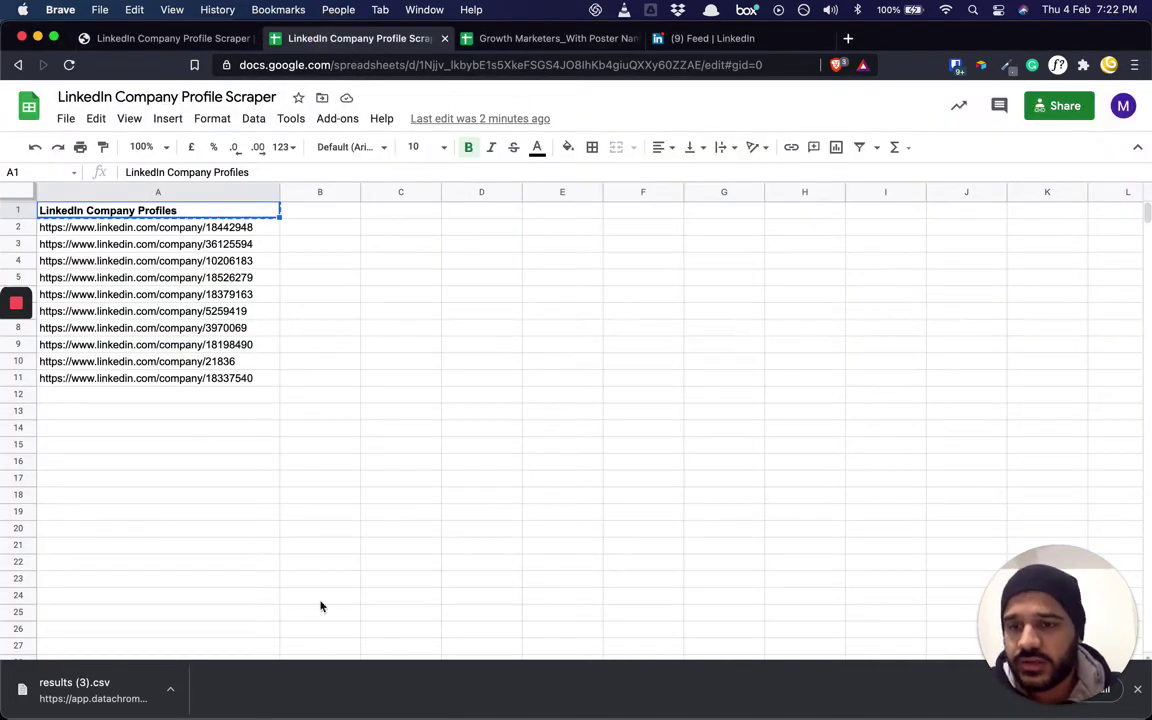
pyautogui.click(65, 118)
pyautogui.click(398, 265)
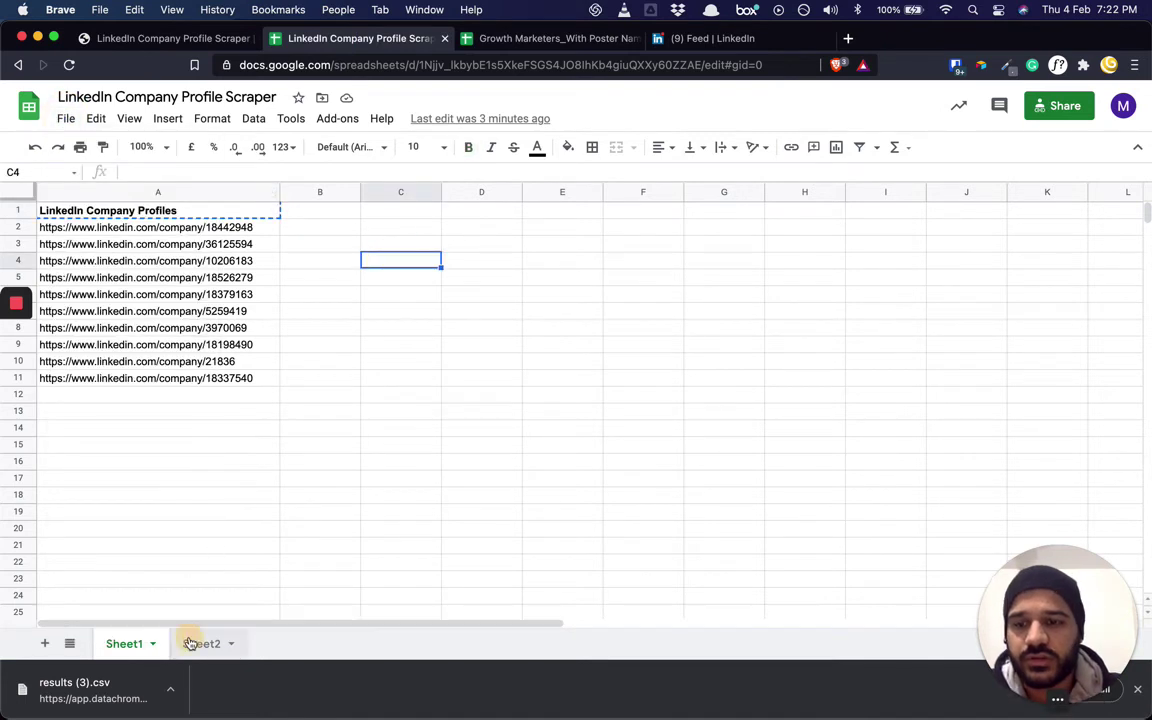
pyautogui.click(195, 643)
pyautogui.click(65, 118)
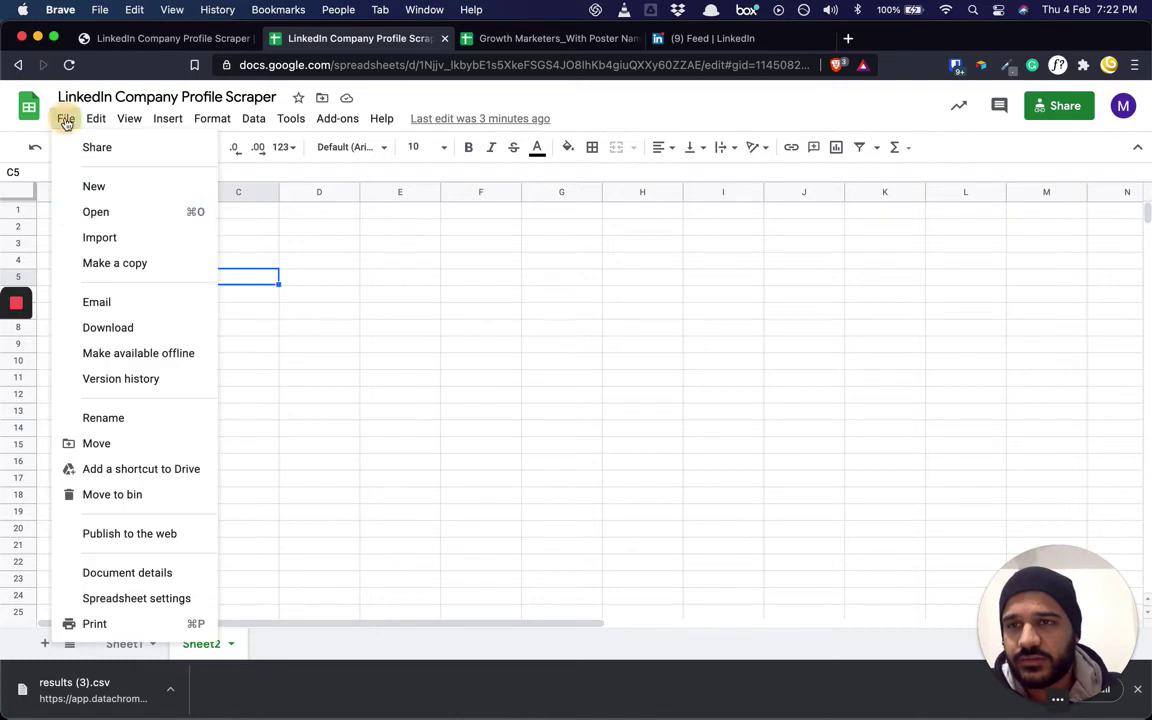
pyautogui.click(146, 241)
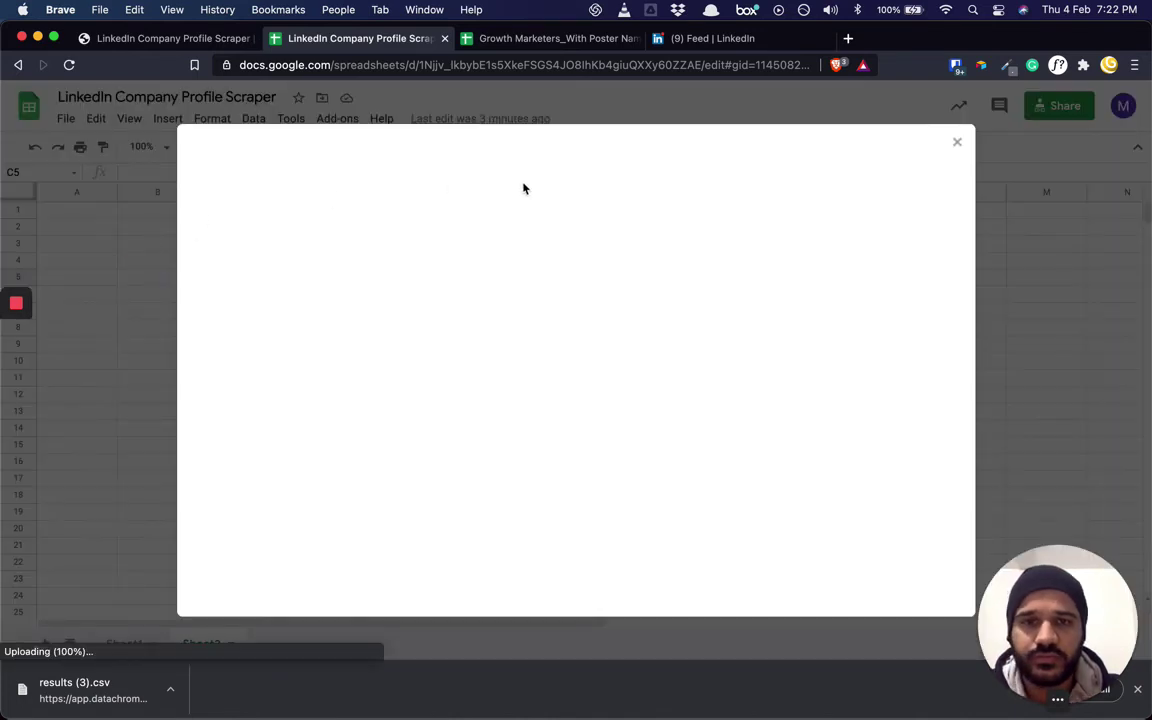
pyautogui.click(490, 192)
pyautogui.moveTo(103, 672); pyautogui.dragTo(609, 370)
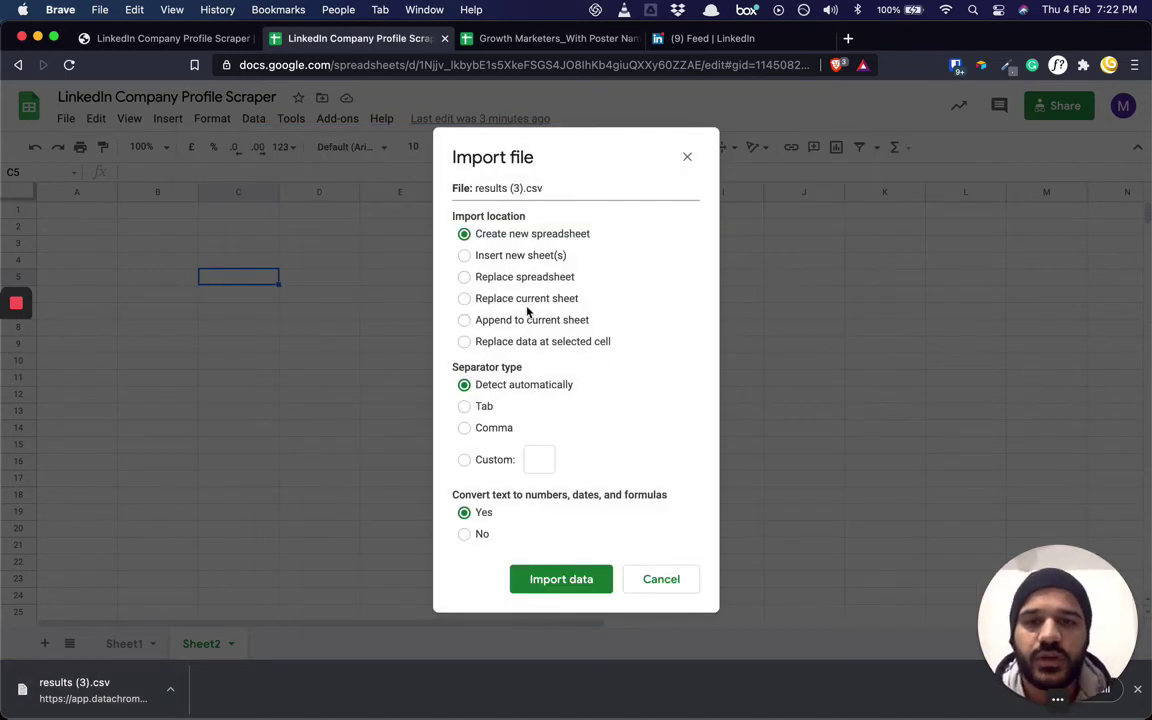
pyautogui.click(524, 320)
pyautogui.click(578, 577)
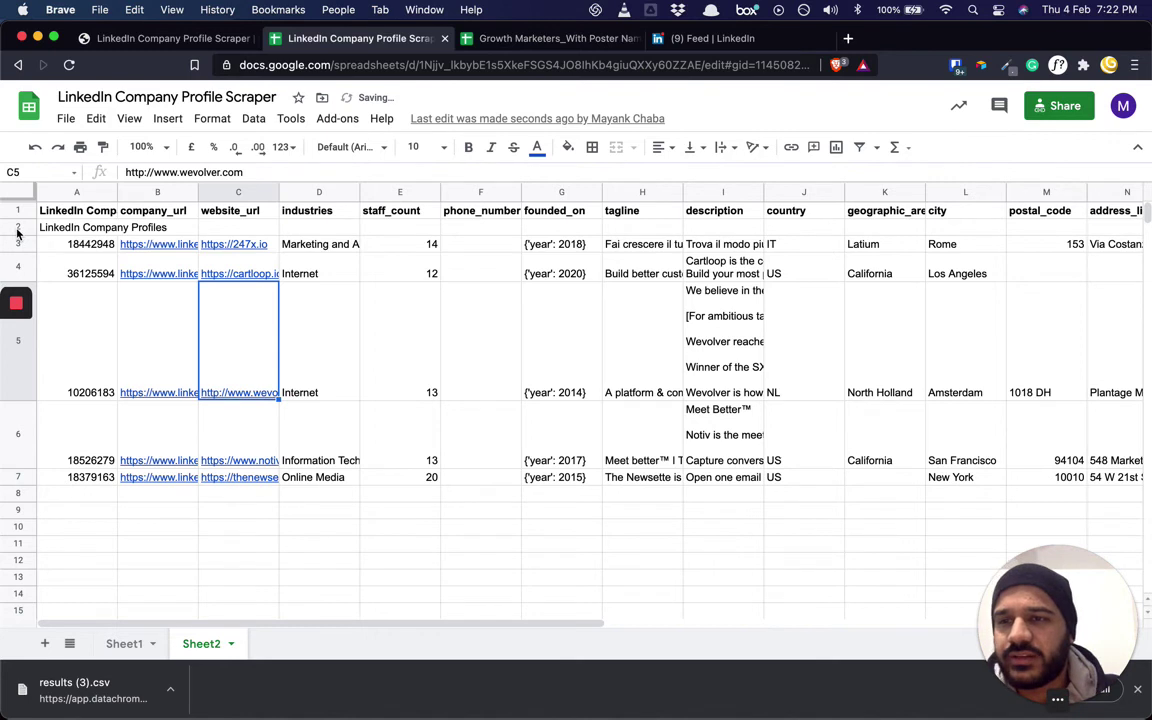
# - Delete row 2 of Sheet2, which holds only the LinkedIn Company Profiles header text
pyautogui.click(17, 228)
pyautogui.rightClick(16, 227)
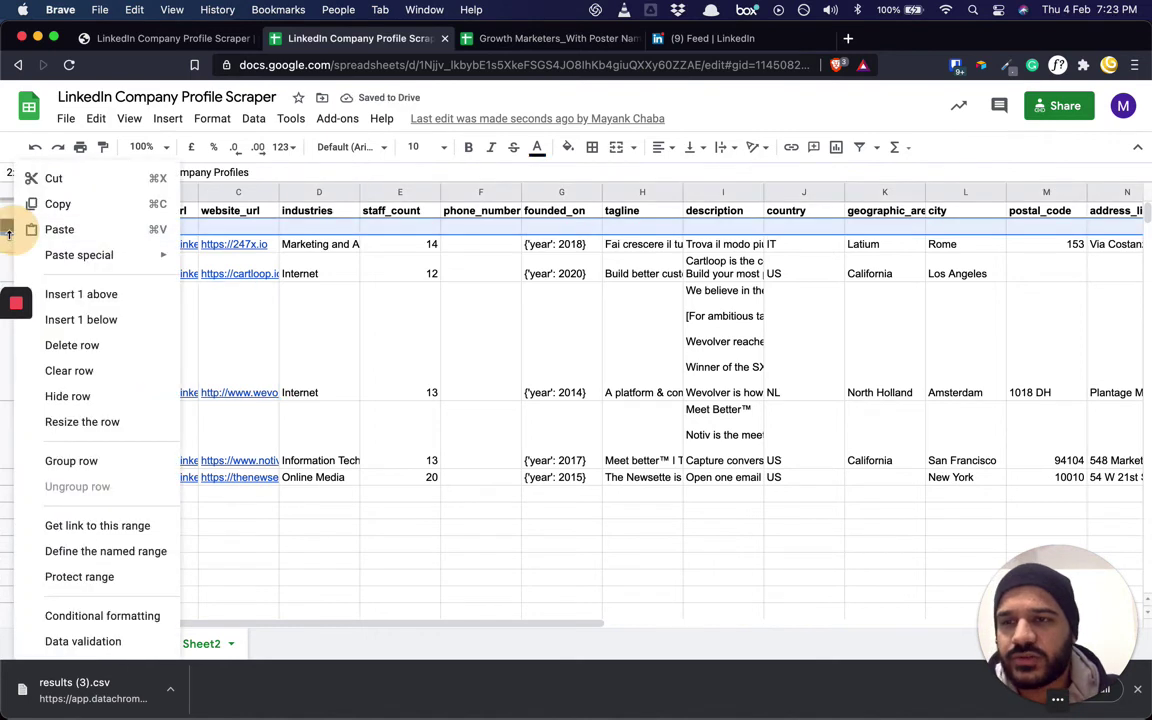
pyautogui.click(108, 348)
pyautogui.click(236, 283)
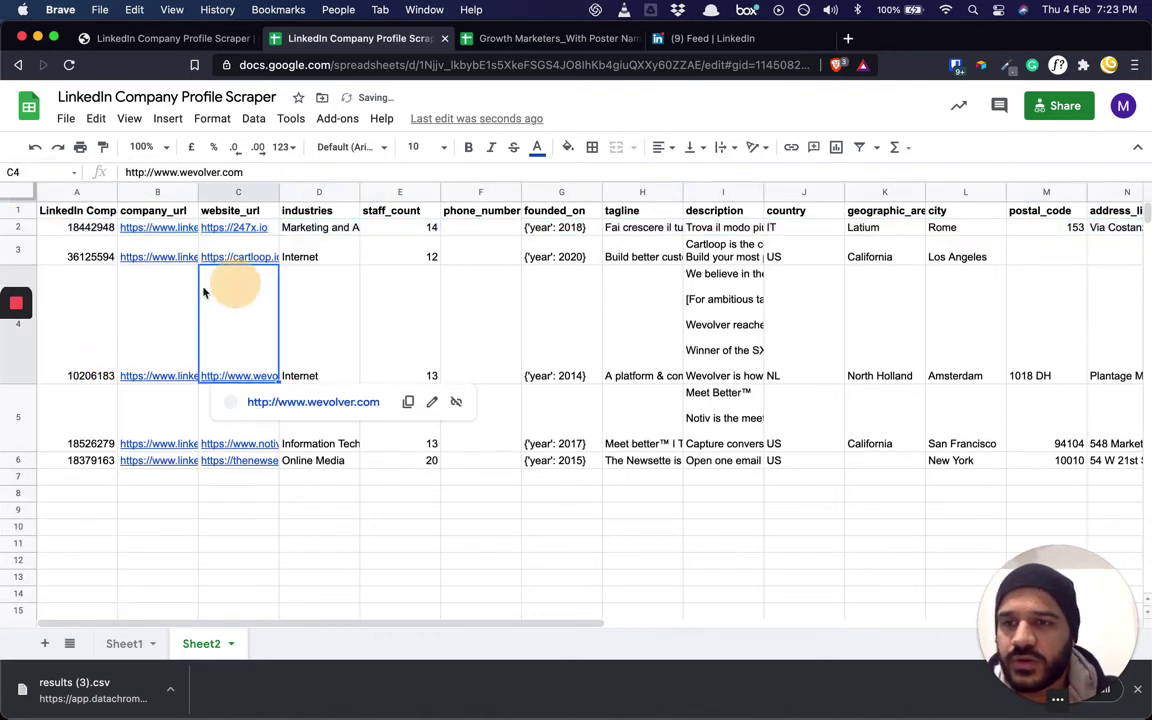
# - Examine the first company's ID, company_url, website_url and industries values in row 2 of Sheet2
pyautogui.click(112, 229)
pyautogui.click(206, 230)
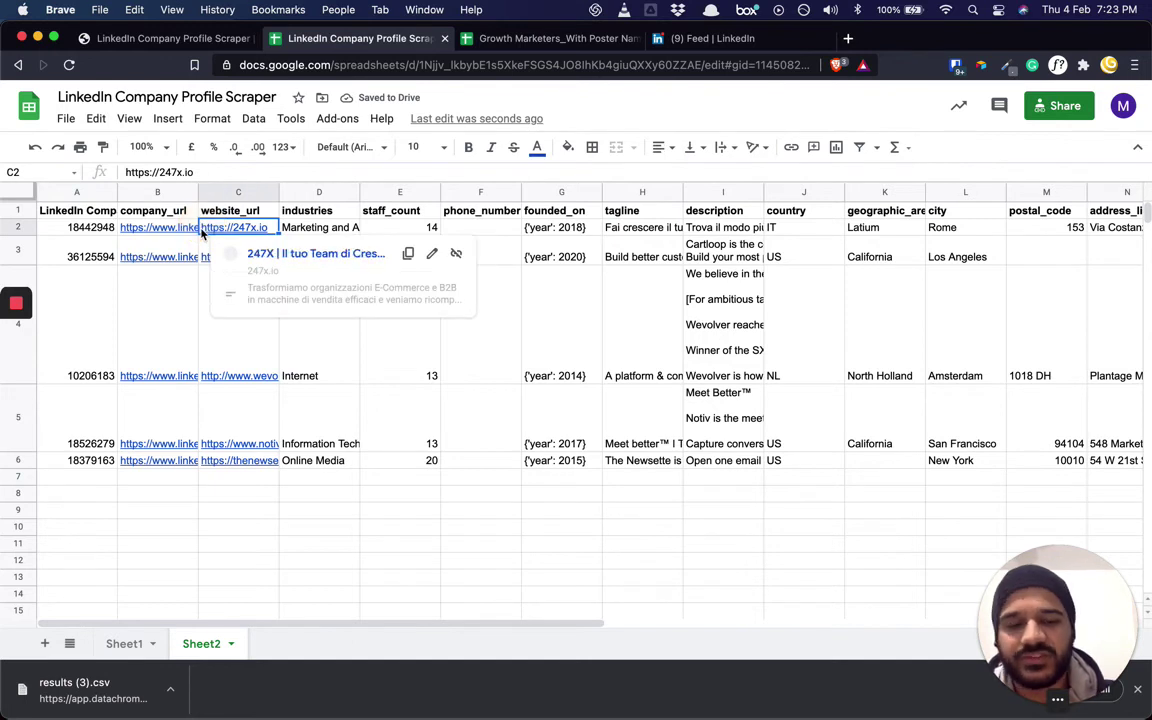
pyautogui.press('Left')
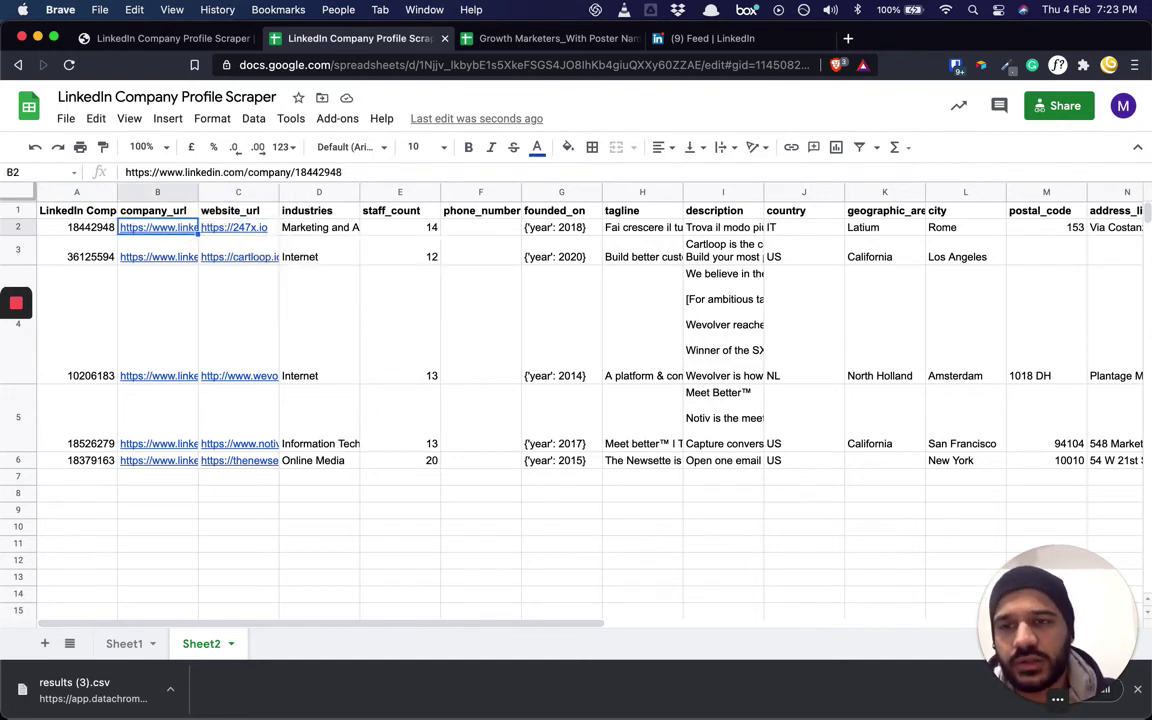
pyautogui.press('Return')
pyautogui.press('Return')
pyautogui.press('Up')
pyautogui.press('Right')
pyautogui.press('Down')
pyautogui.press('Up')
pyautogui.press('Return')
pyautogui.press('Return')
pyautogui.press('Up')
pyautogui.press('Right')
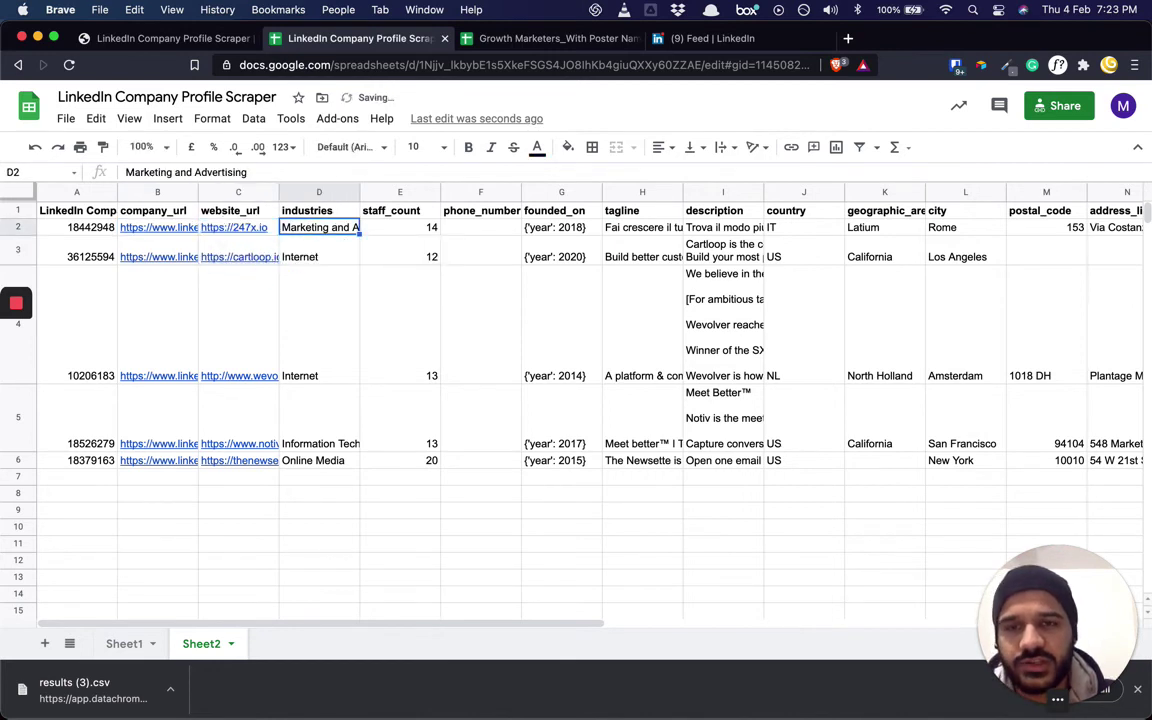
# - Examine the first company's staff_count, phone_number, founded_on, tagline, description and country fields in row 2
pyautogui.click(400, 227)
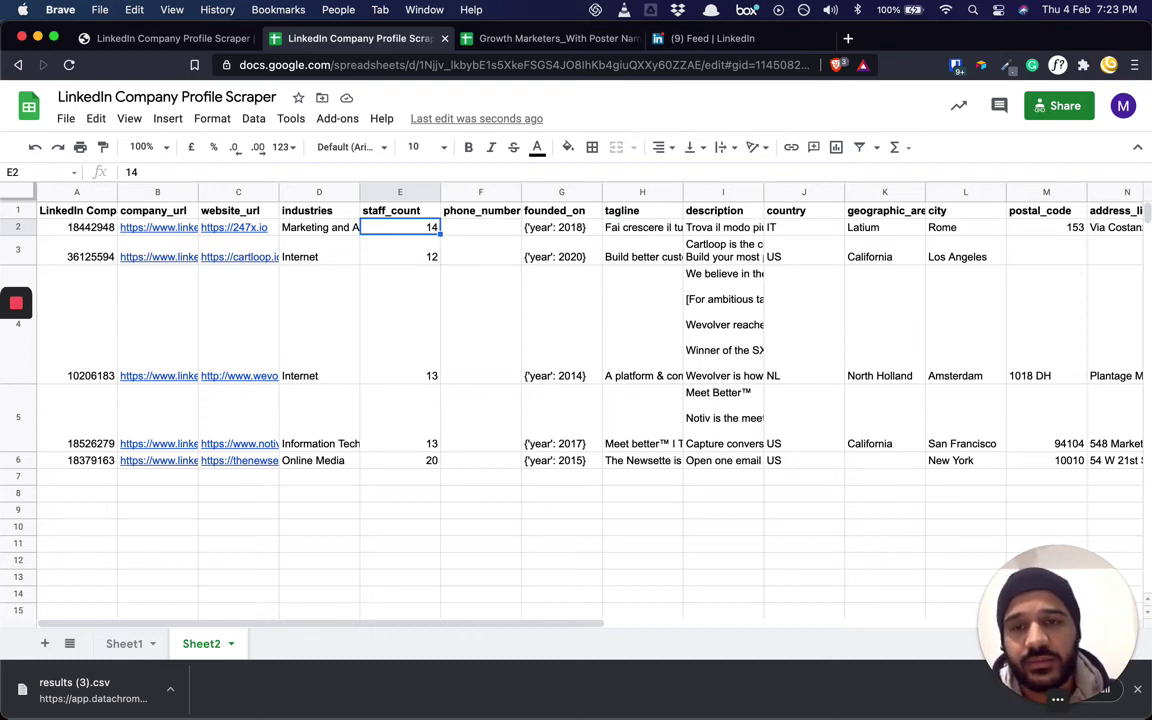
pyautogui.press('Right')
pyautogui.press('Right')
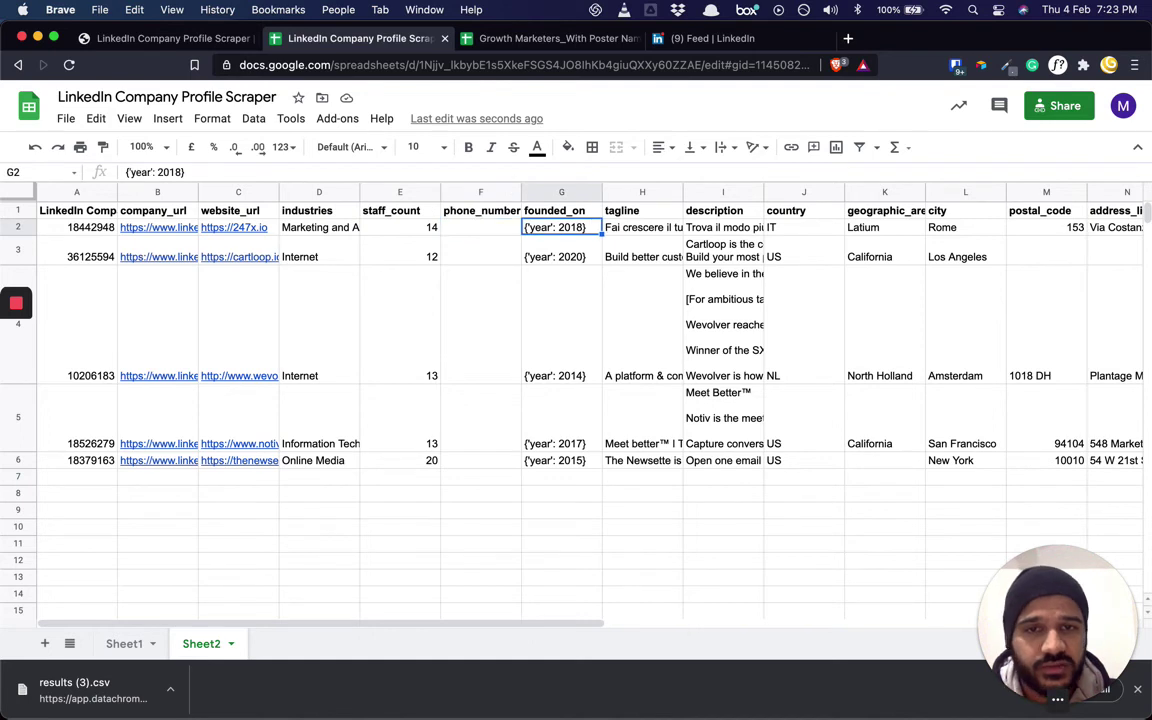
pyautogui.press('Down')
pyautogui.press('Up')
pyautogui.press('Right')
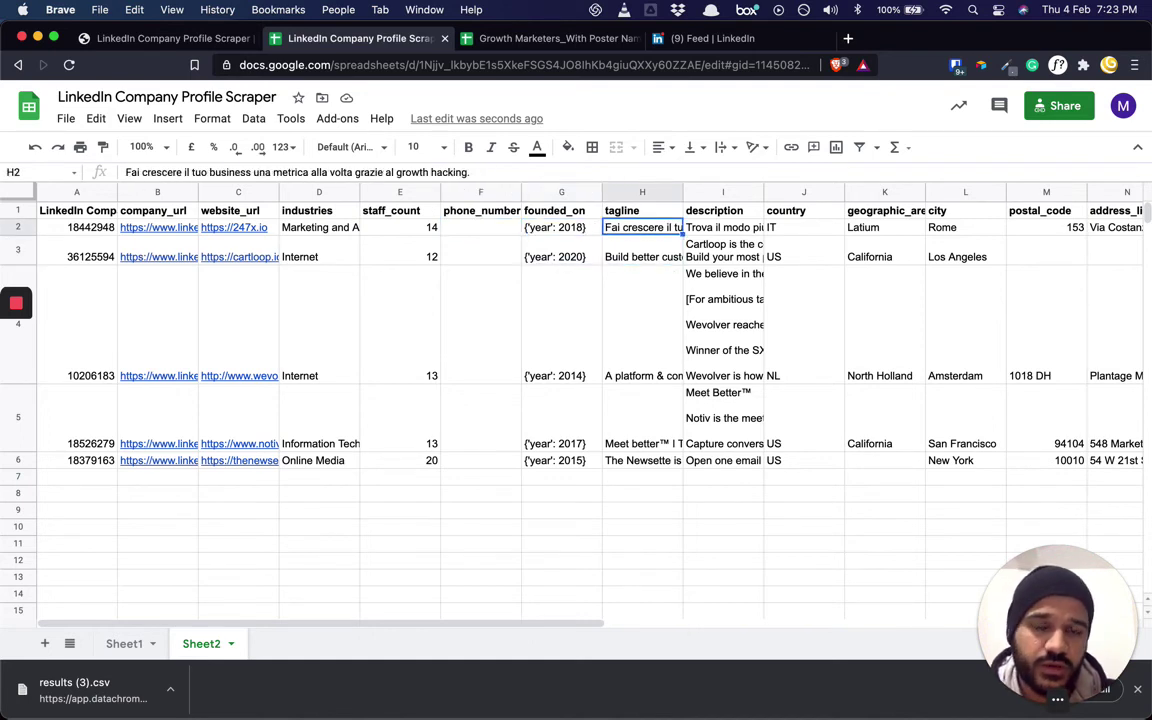
pyautogui.press('Return')
pyautogui.press('Return')
pyautogui.press('Up')
pyautogui.press('Right')
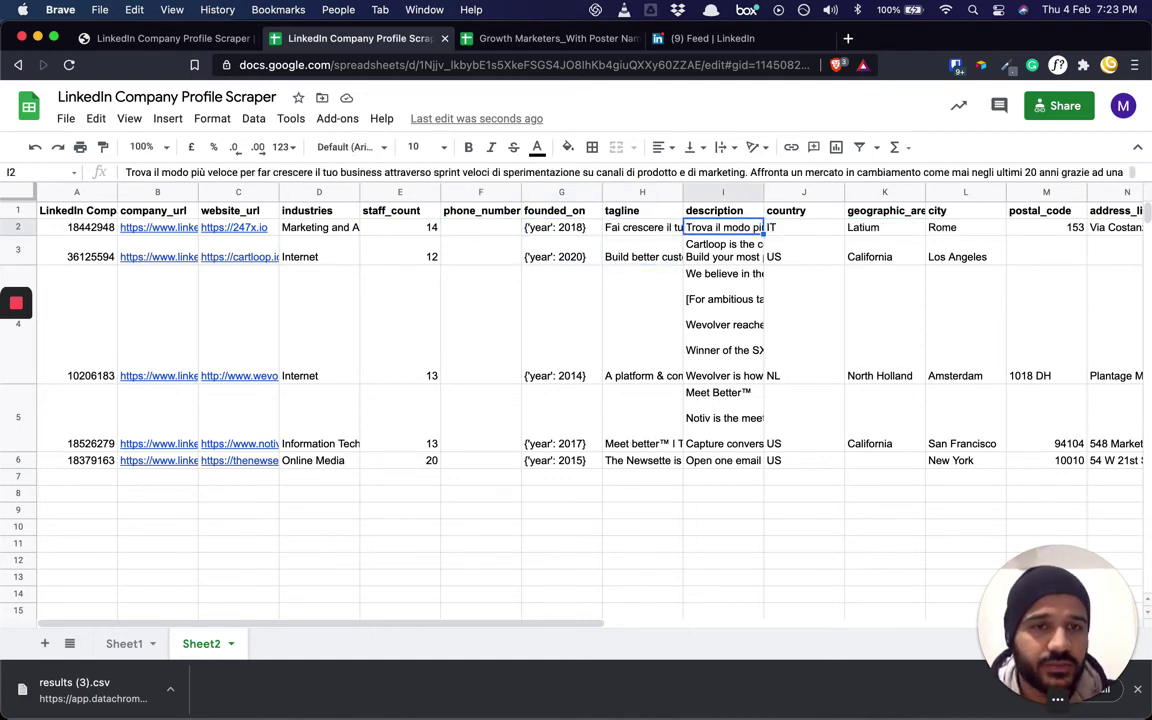
pyautogui.press('Right')
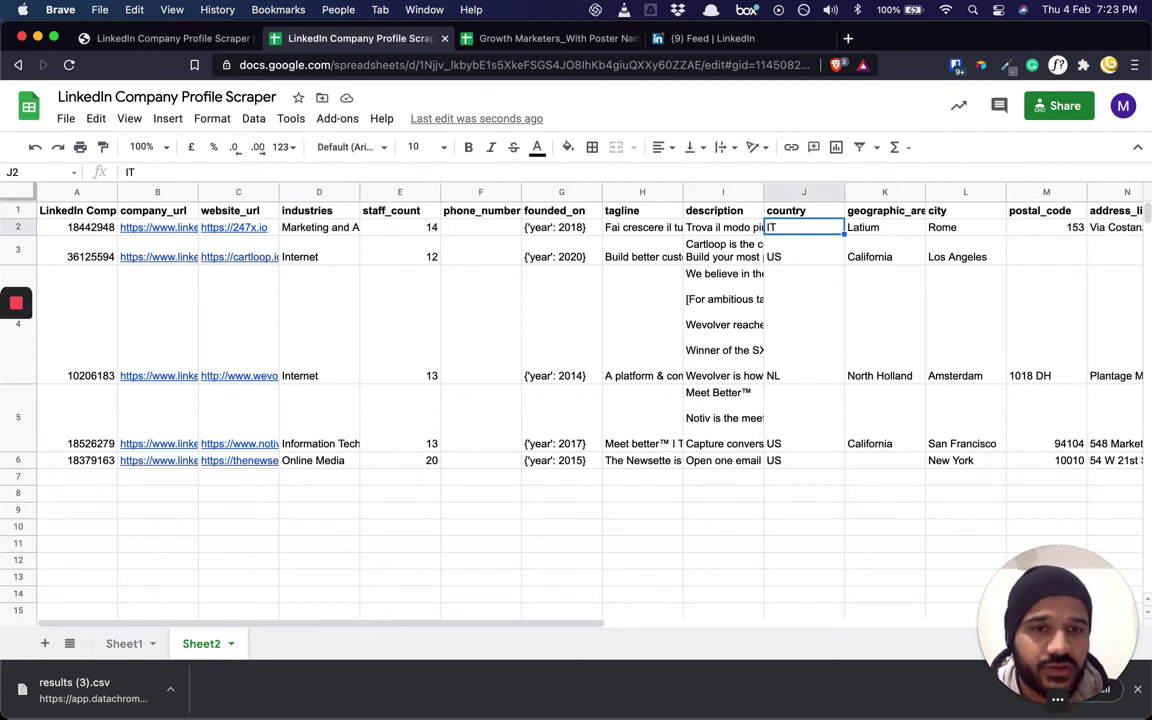
# - Review the geographic area, city, postal code, address, company name and employee count columns across rows 2 to 4
pyautogui.press('Right')
pyautogui.press('Down')
pyautogui.press('Up')
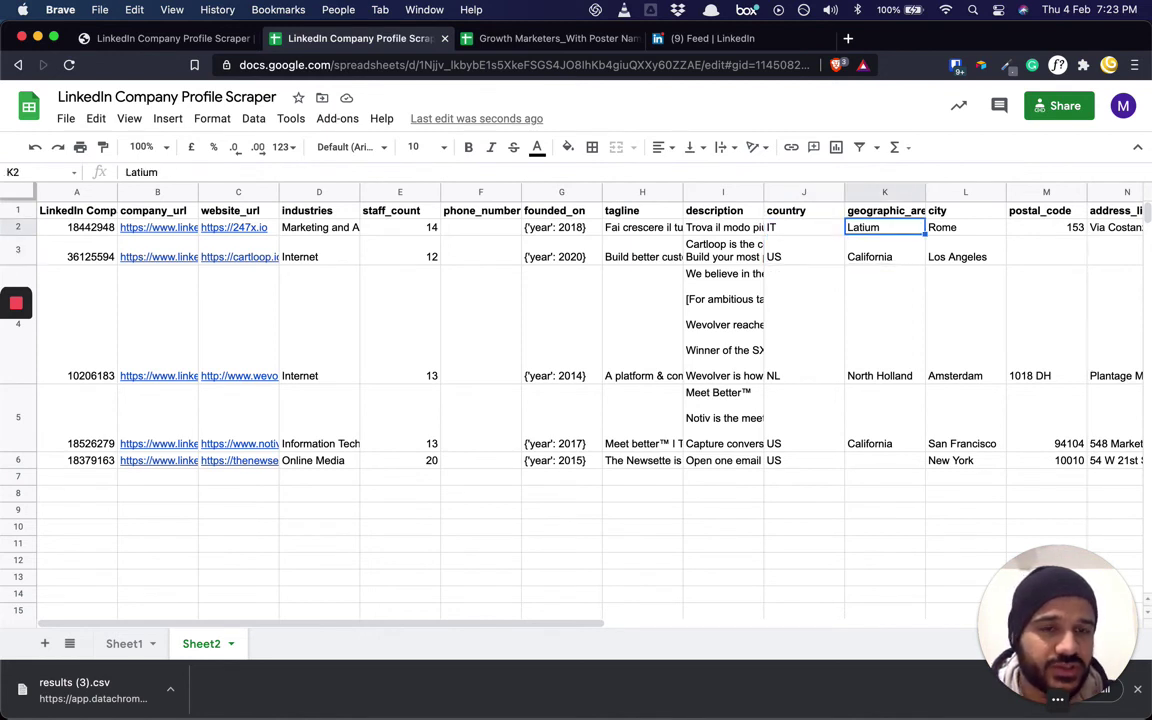
pyautogui.press('Down')
pyautogui.press('Right')
pyautogui.press('Right')
pyautogui.press('Down')
pyautogui.press('Down')
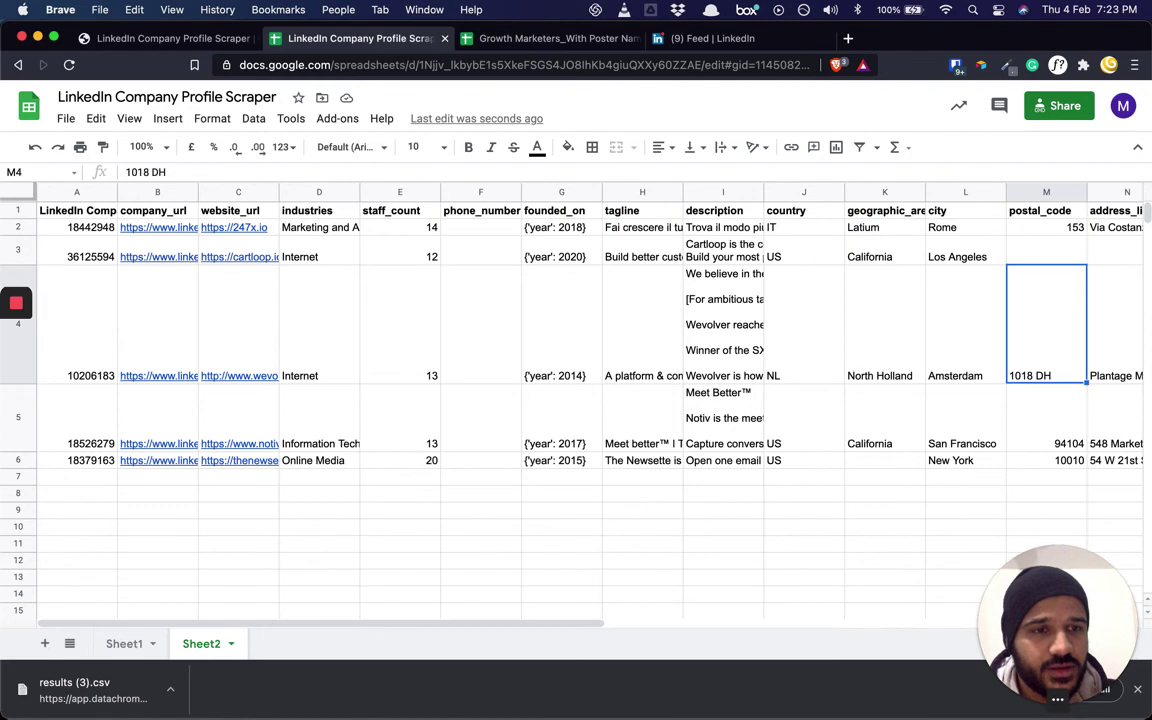
pyautogui.press('Up')
pyautogui.press('Right')
pyautogui.press('Right')
pyautogui.press('Right')
pyautogui.press('Right')
pyautogui.press('Right')
pyautogui.press('Left')
pyautogui.press('Left')
pyautogui.press('Right')
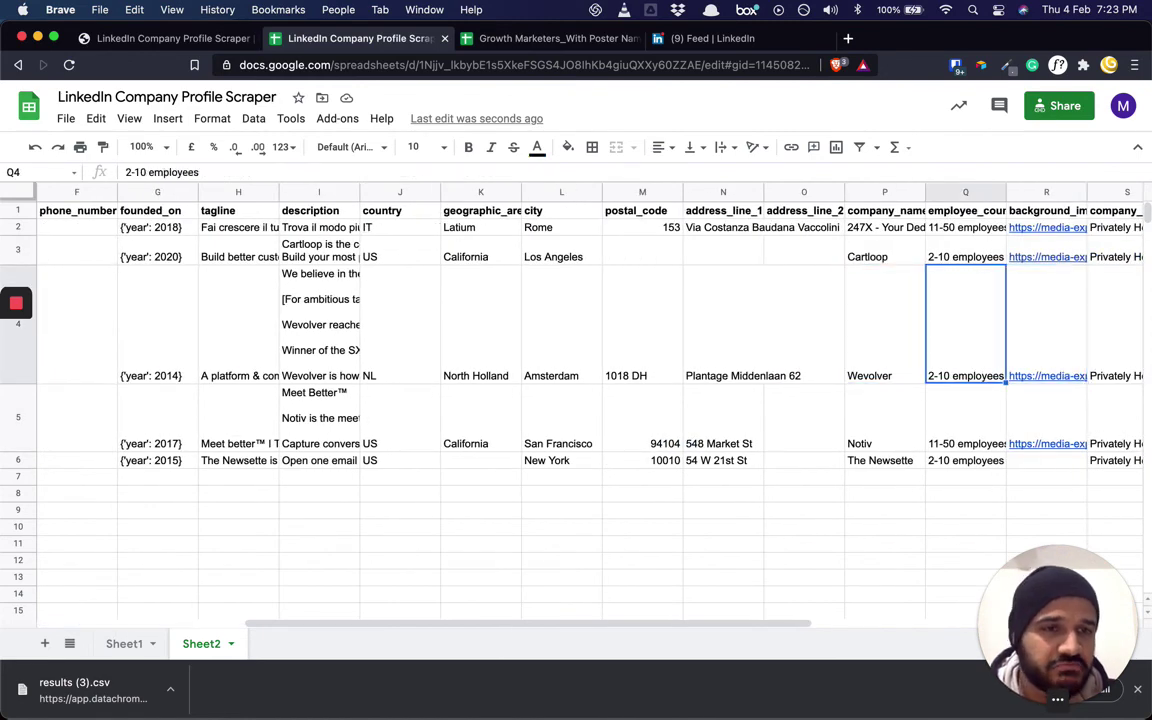
# - Review row 4's background image, company type, follower count, logo image URL and specialities columns, and return to the first column
pyautogui.press('Right')
pyautogui.press('Right')
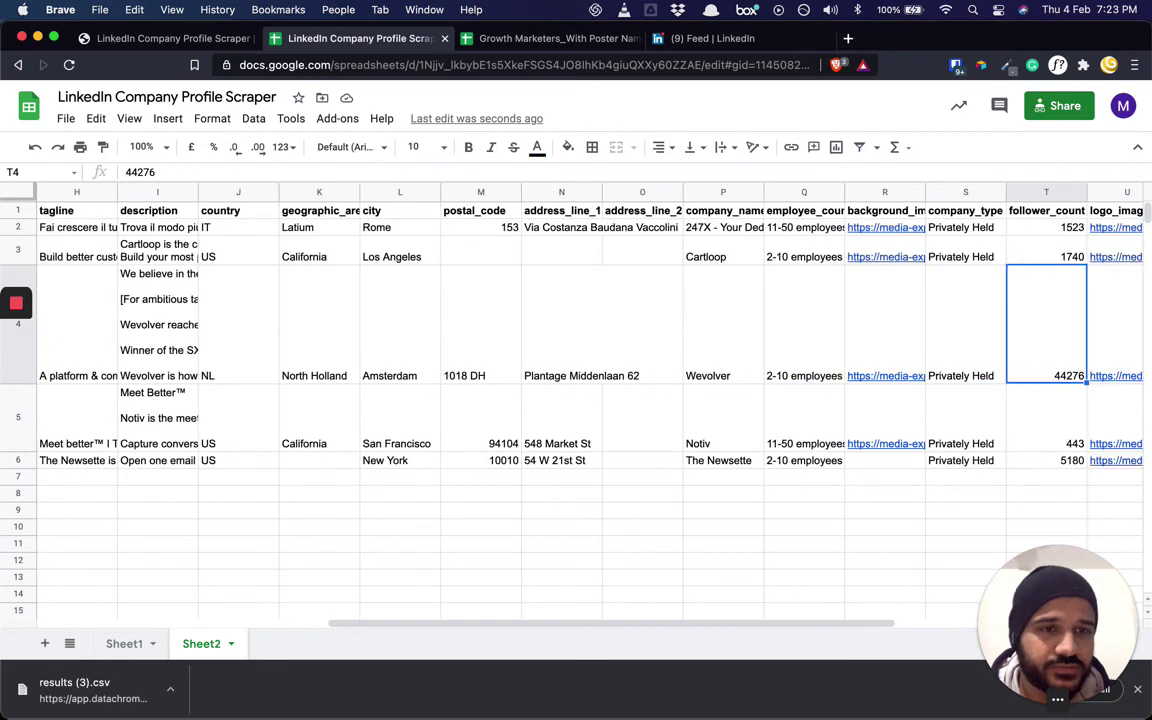
pyautogui.press('Left')
pyautogui.press('Right')
pyautogui.press('Right')
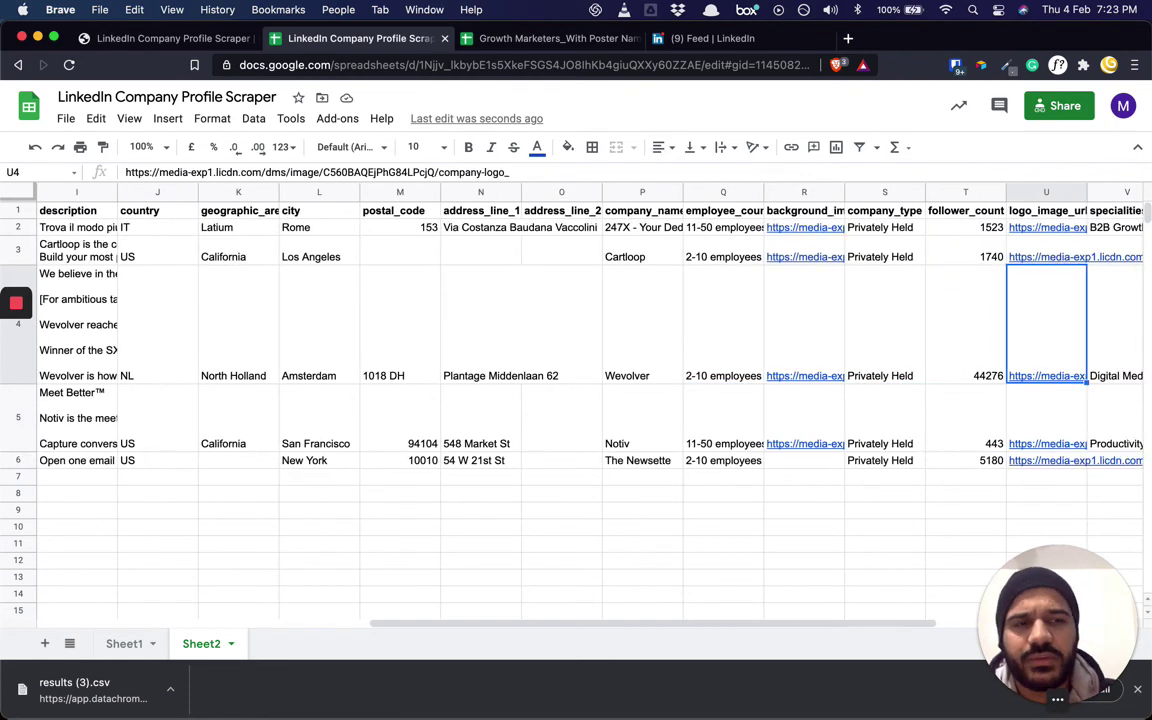
pyautogui.press('Right')
pyautogui.press('Left')
pyautogui.press('Left')
pyautogui.press('Left')
pyautogui.press('Left')
pyautogui.press('Left')
pyautogui.press('Left')
pyautogui.press('Left')
pyautogui.press('Left')
pyautogui.press('Left')
pyautogui.press('Left')
pyautogui.press('Left')
pyautogui.press('Left')
pyautogui.press('Left')
pyautogui.press('Left')
pyautogui.press('Left')
pyautogui.press('Left')
pyautogui.press('Left')
pyautogui.press('Left')
pyautogui.press('Left')
pyautogui.press('Left')
pyautogui.press('Left')
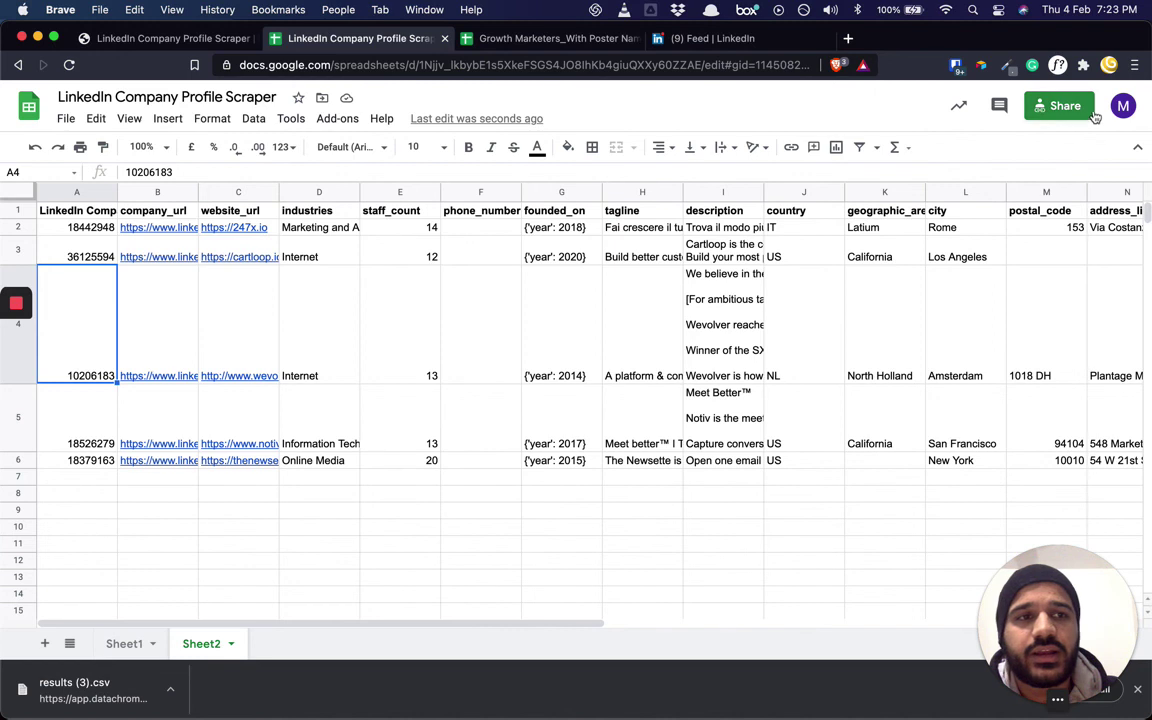
# - Switch back to the Data Chroma scraper page, and open the support chat for a look before closing it
pyautogui.click(160, 40)
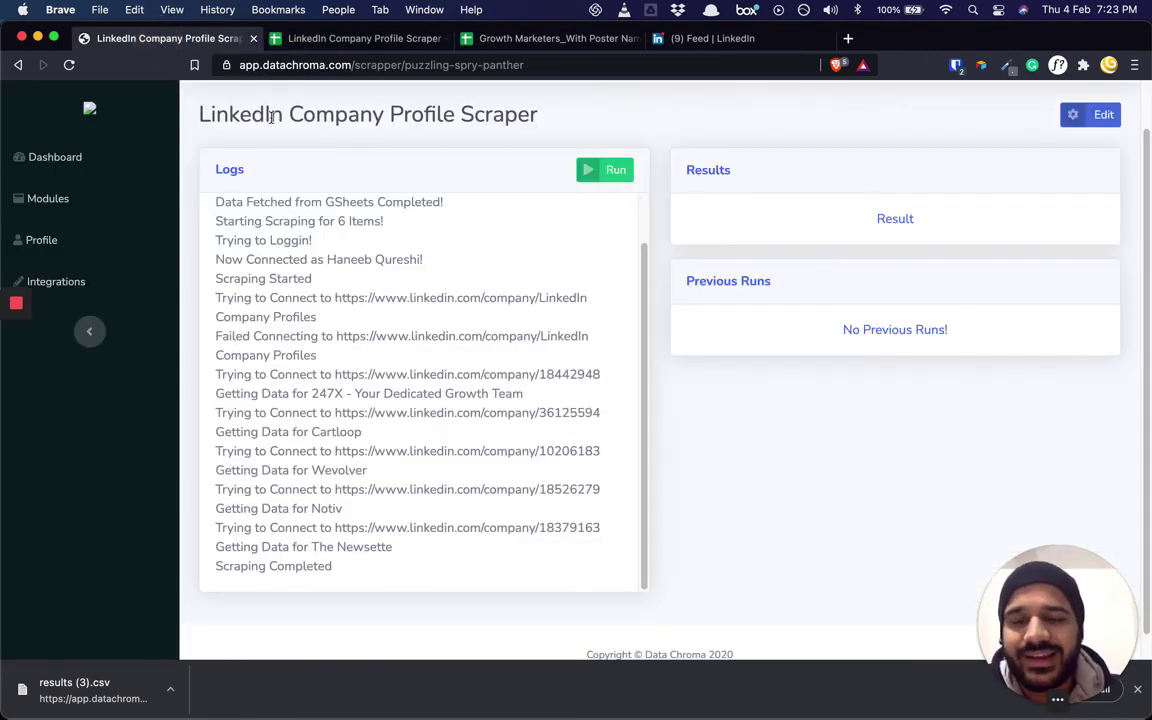
pyautogui.scroll(2, 545, 118)
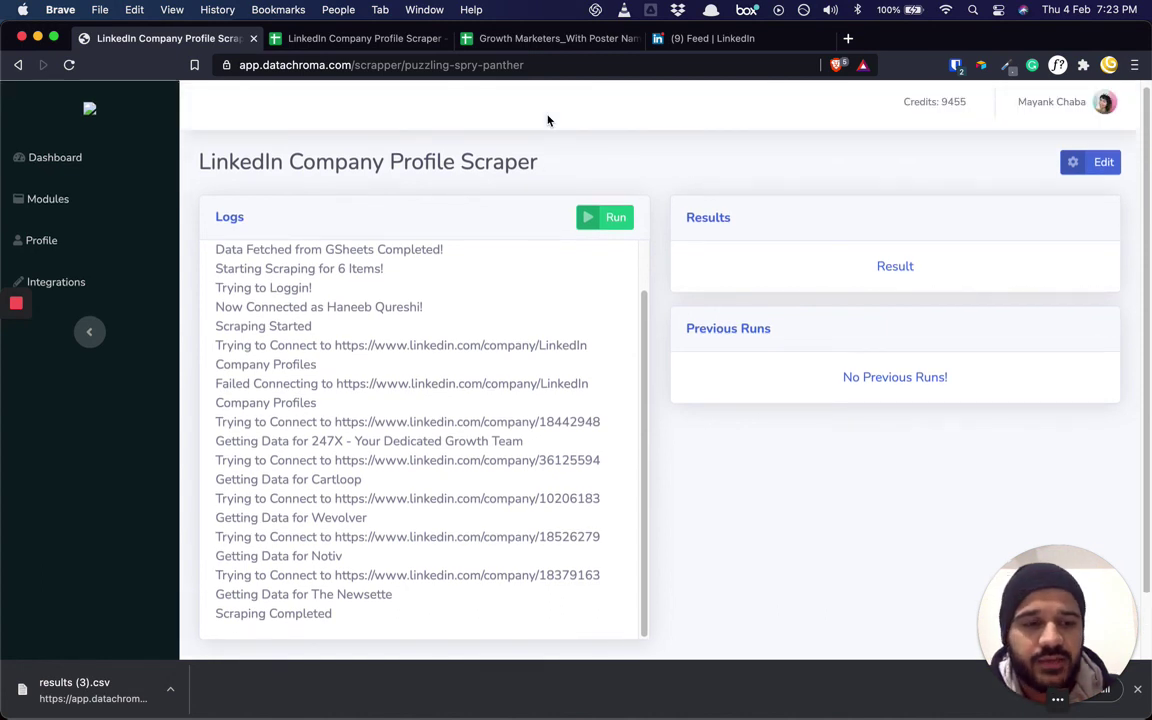
pyautogui.moveTo(1080, 622); pyautogui.dragTo(1099, 394)
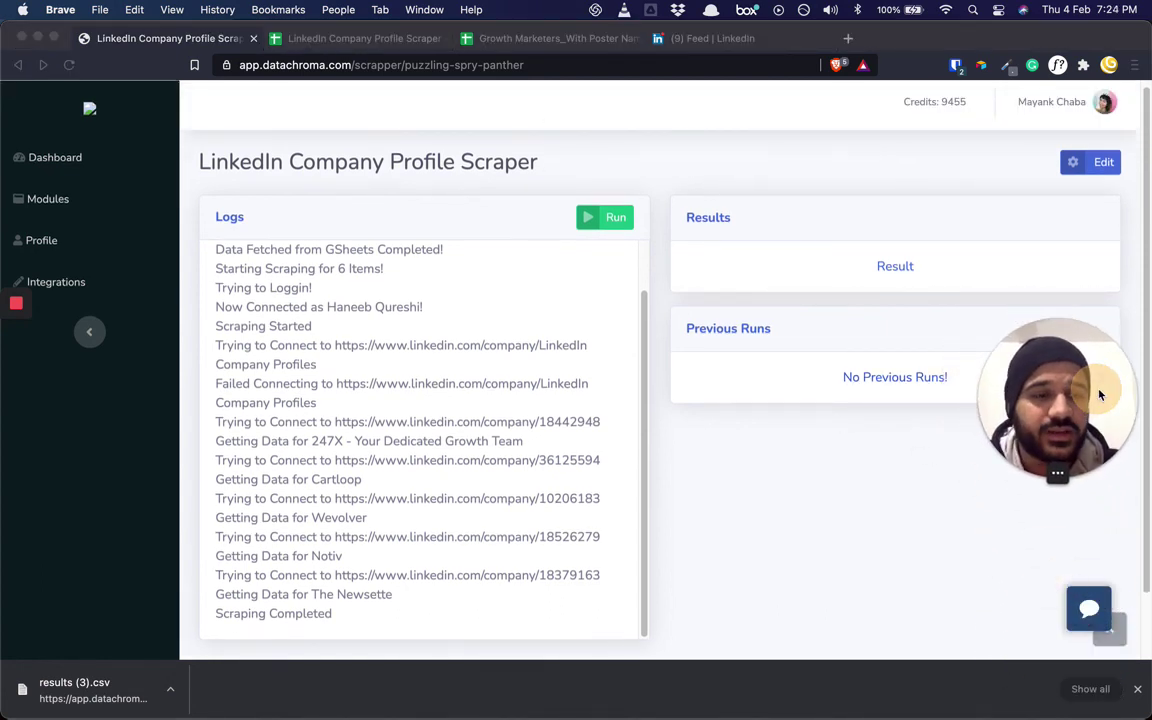
pyautogui.click(644, 145)
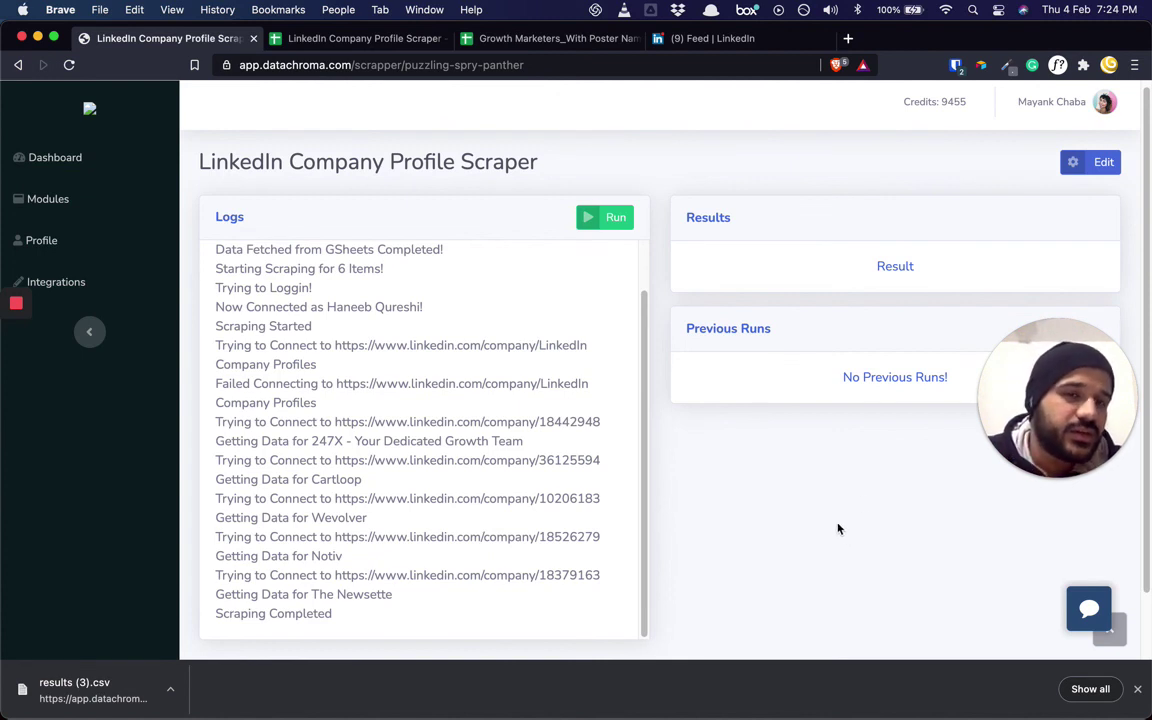
pyautogui.click(1087, 615)
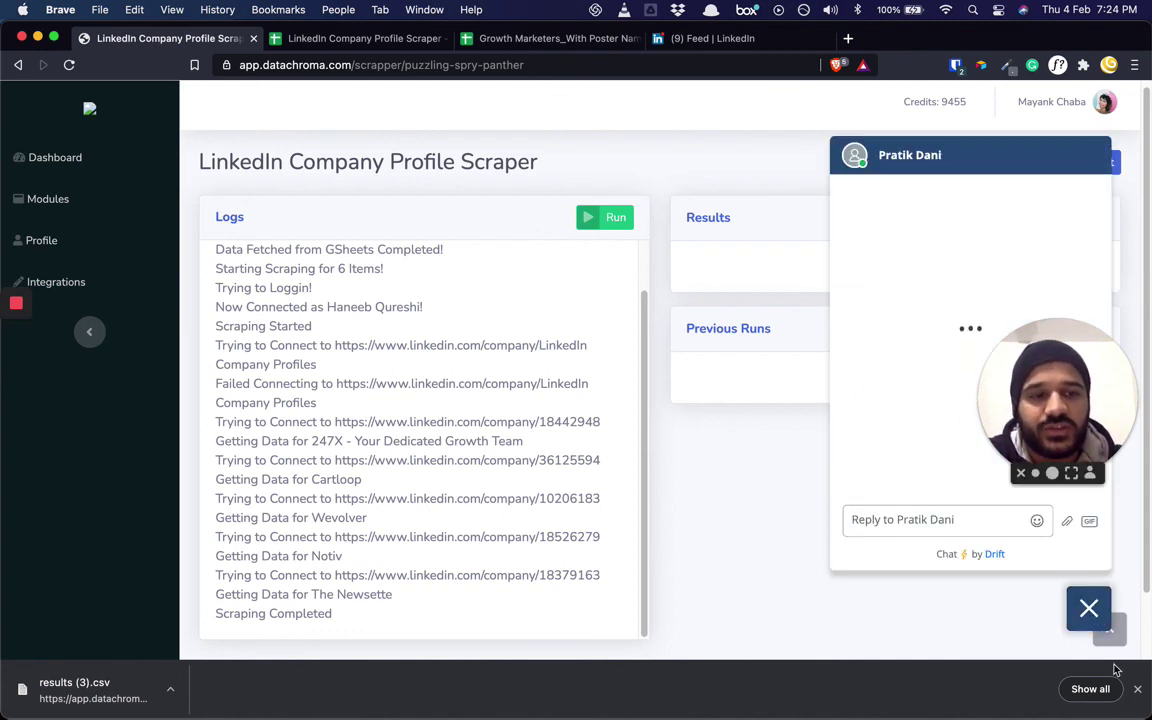
pyautogui.click(1090, 612)
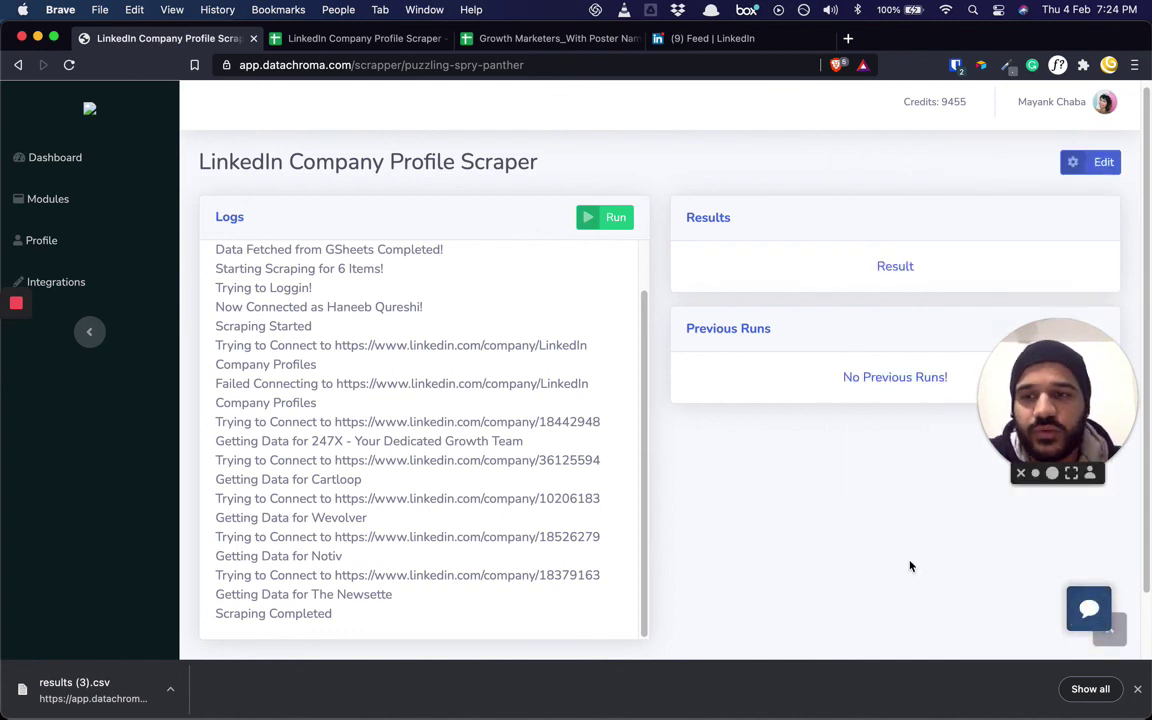